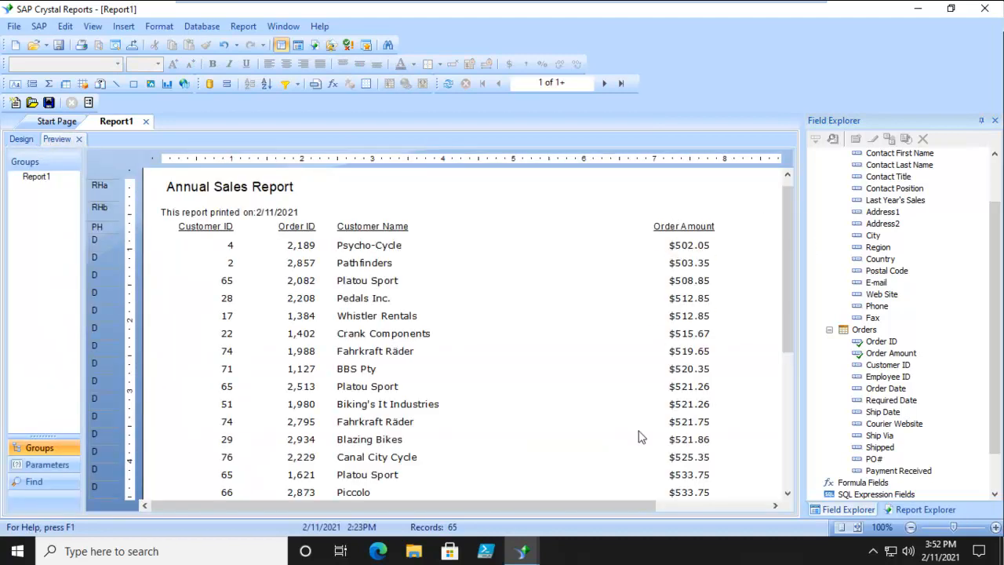
# Add the Orders Detail table from the xtreme.accdb data source to the report in the Database Expert.
pyautogui.click(21, 139)
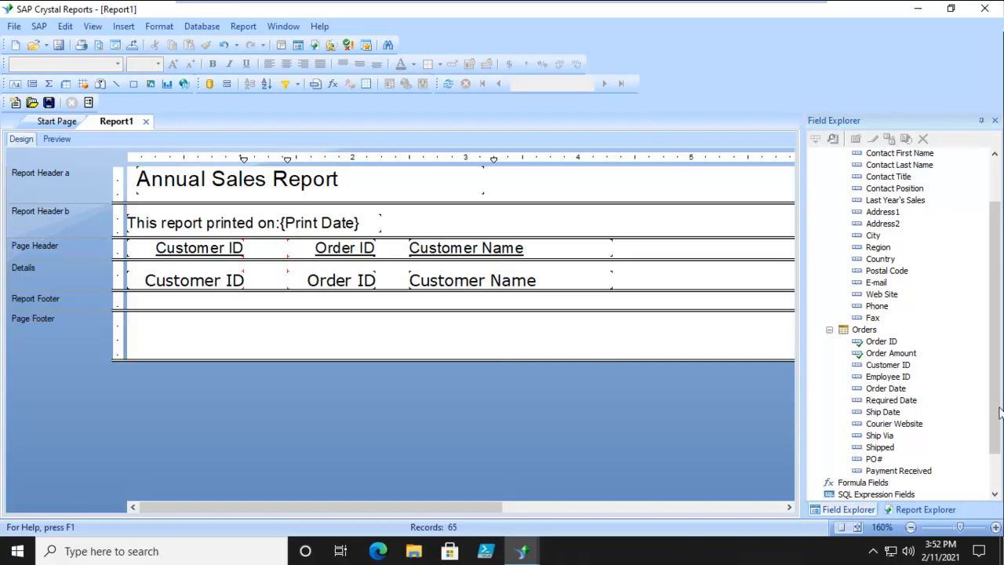
pyautogui.scroll(2, 996, 377)
pyautogui.click(854, 155)
pyautogui.rightClick(853, 157)
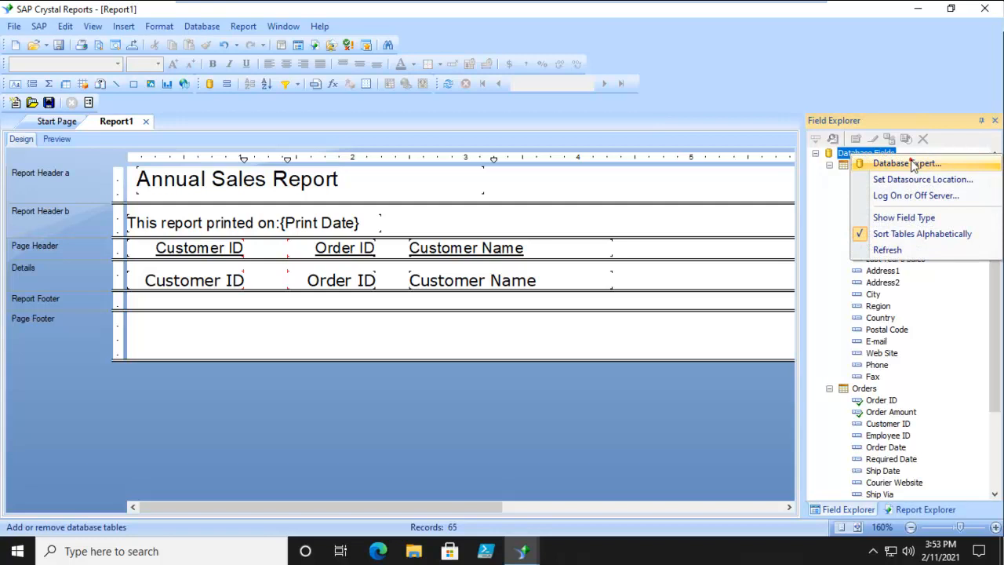
pyautogui.click(883, 164)
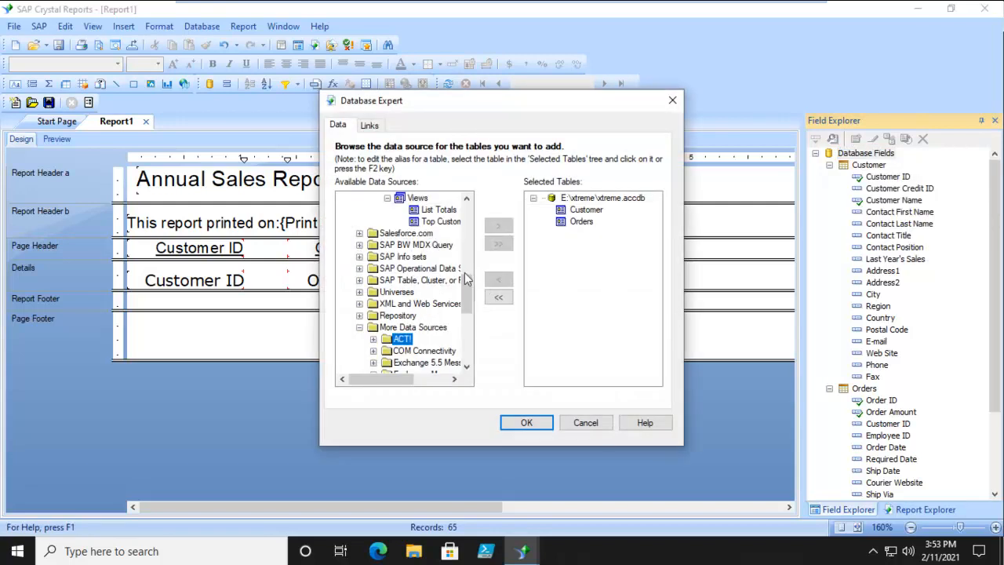
pyautogui.moveTo(466, 297); pyautogui.dragTo(474, 267)
pyautogui.click(439, 304)
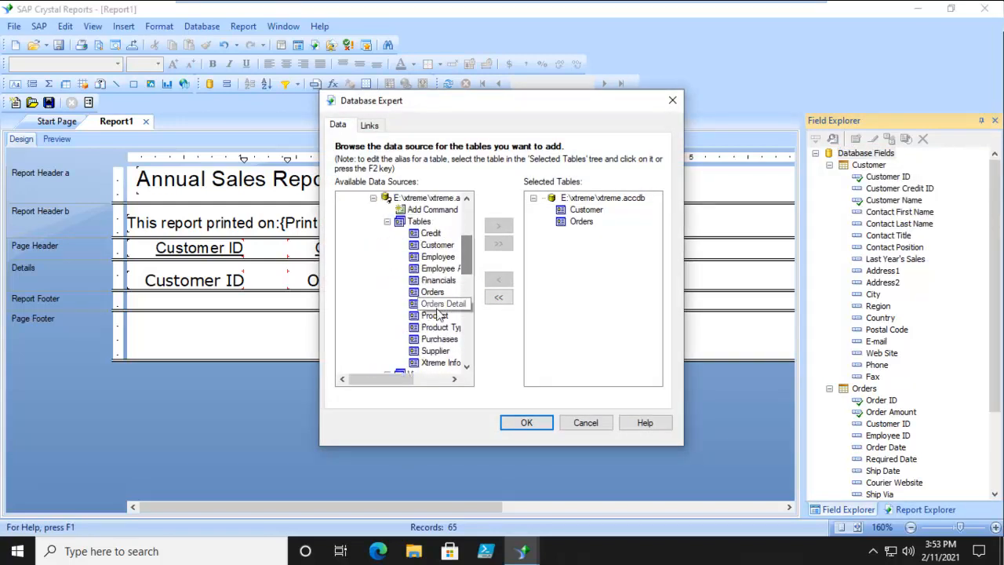
pyautogui.click(498, 226)
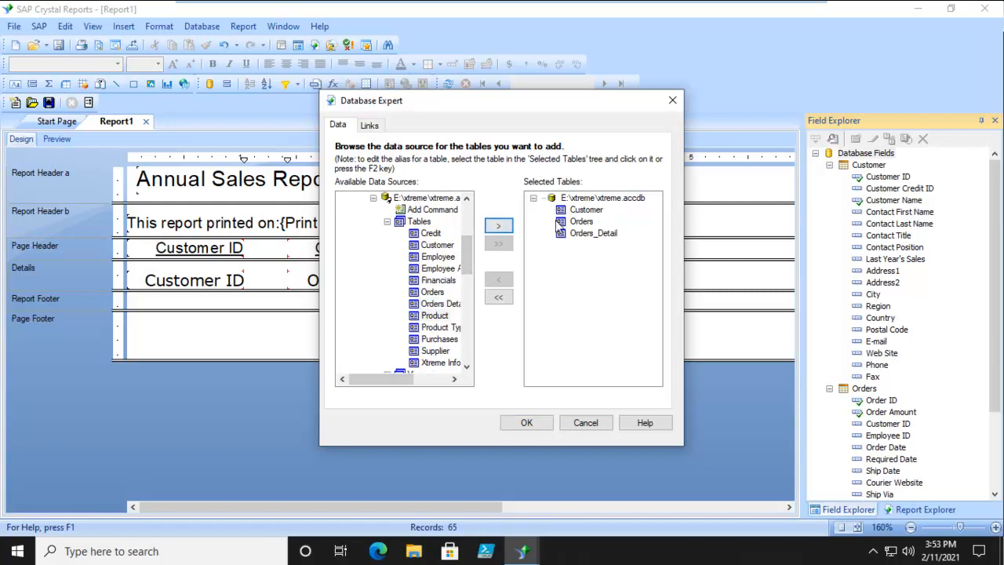
# Review the links between the Orders, Customer and Orders_Detail tables, and apply the database changes to the report.
pyautogui.click(368, 127)
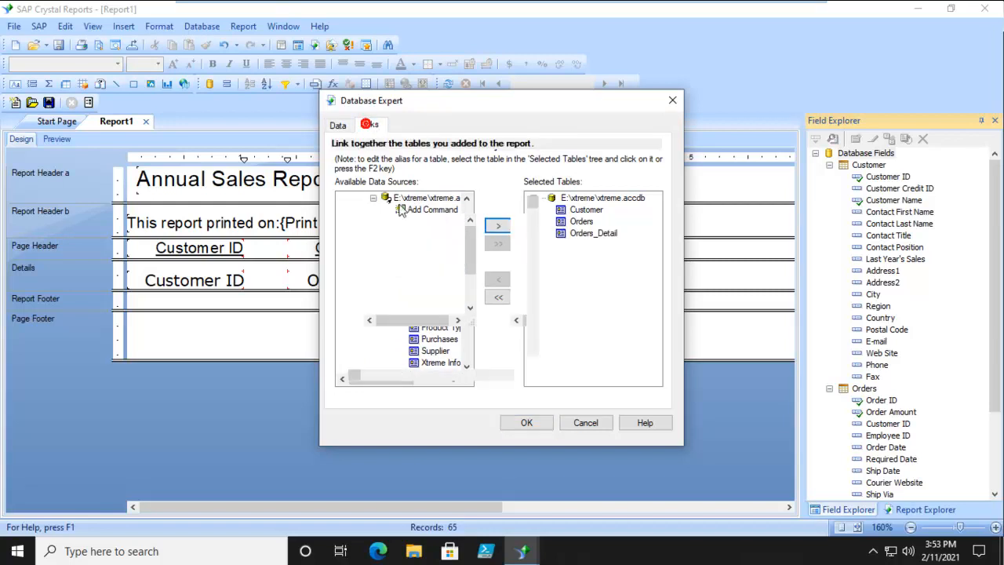
pyautogui.click(520, 374)
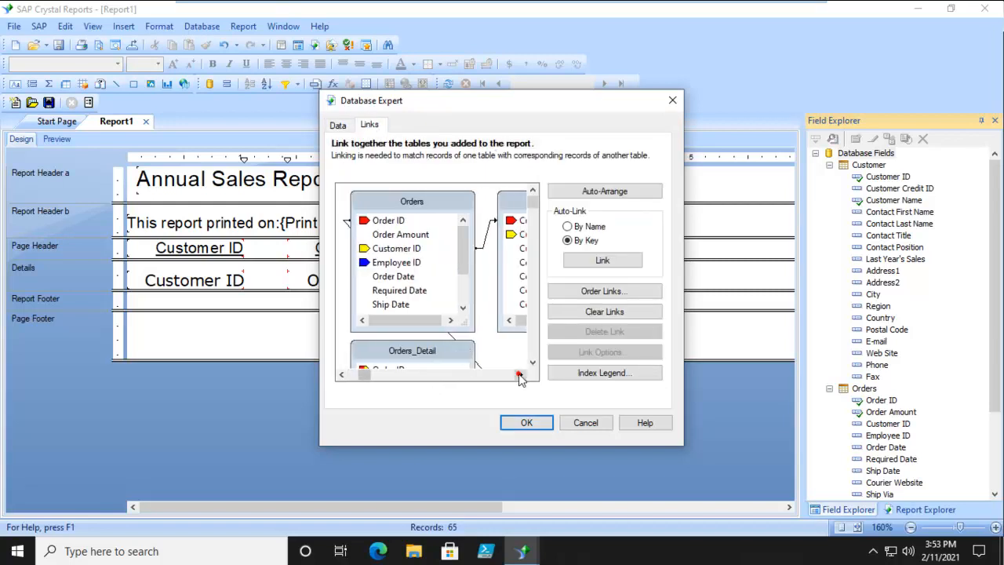
pyautogui.click(519, 374)
pyautogui.click(520, 374)
pyautogui.moveTo(397, 339); pyautogui.dragTo(398, 345)
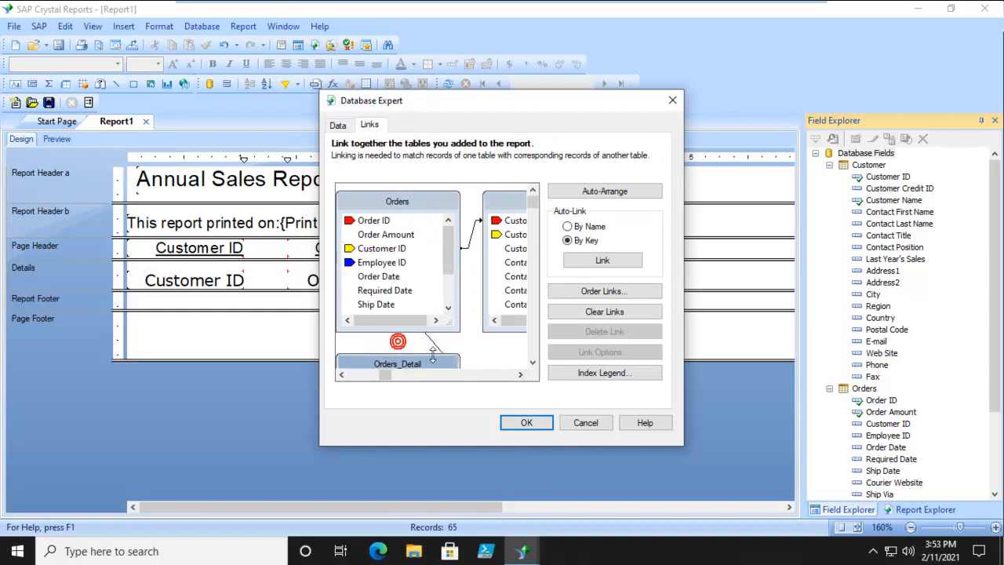
pyautogui.click(527, 423)
pyautogui.click(475, 308)
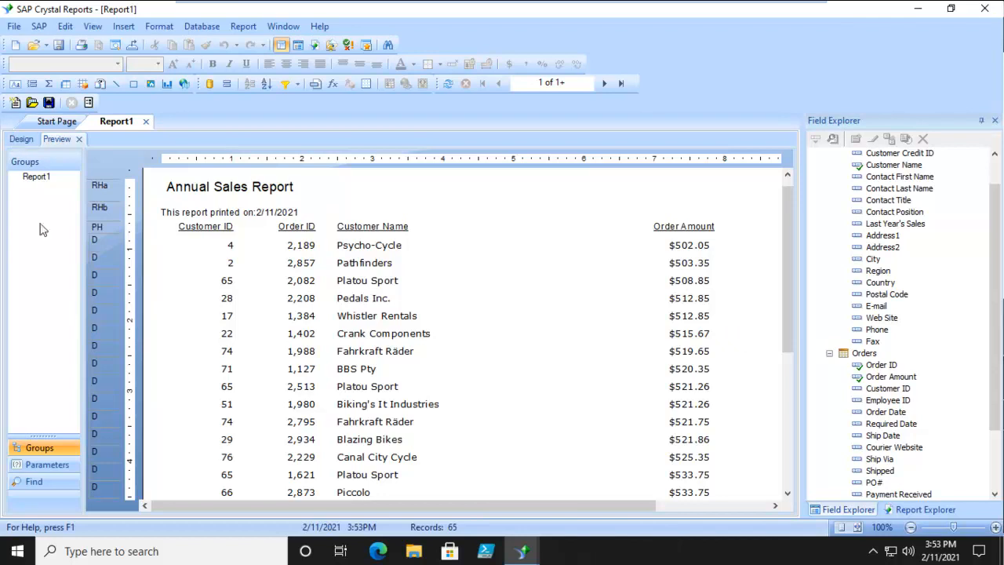
# Delete the Order Amount field from the Details section together with its page header heading.
pyautogui.click(20, 139)
pyautogui.moveTo(359, 507); pyautogui.dragTo(579, 503)
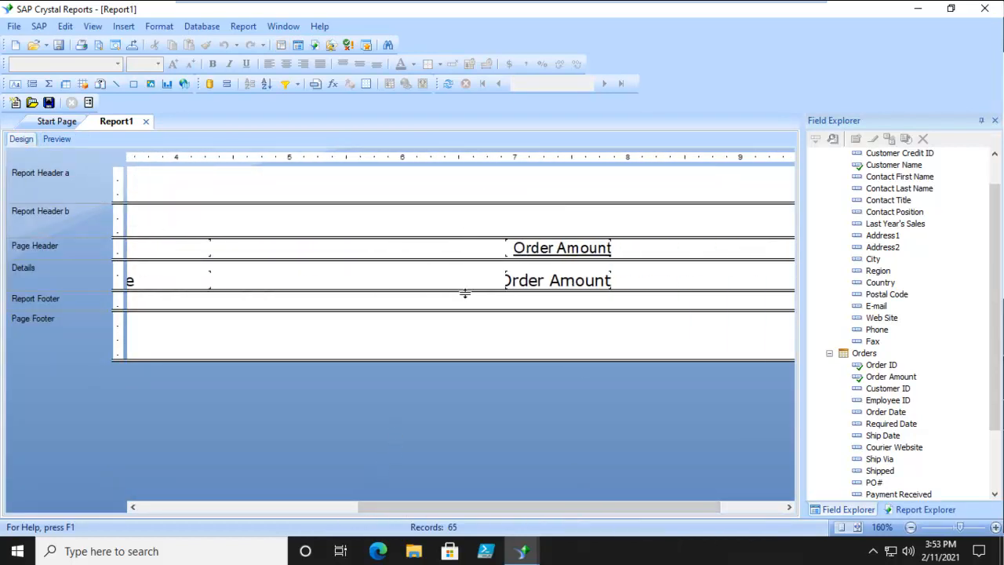
pyautogui.moveTo(629, 310); pyautogui.dragTo(494, 217)
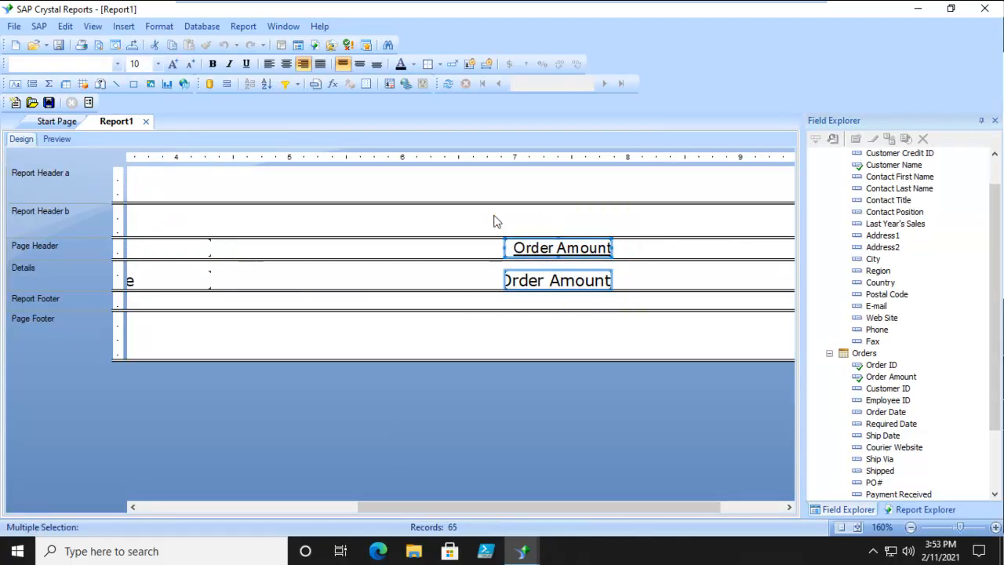
pyautogui.press('Delete')
# Place the Orders_Detail Quantity and Unit Price fields side by side in the Details section, after Customer Name.
pyautogui.moveTo(503, 508); pyautogui.dragTo(332, 513)
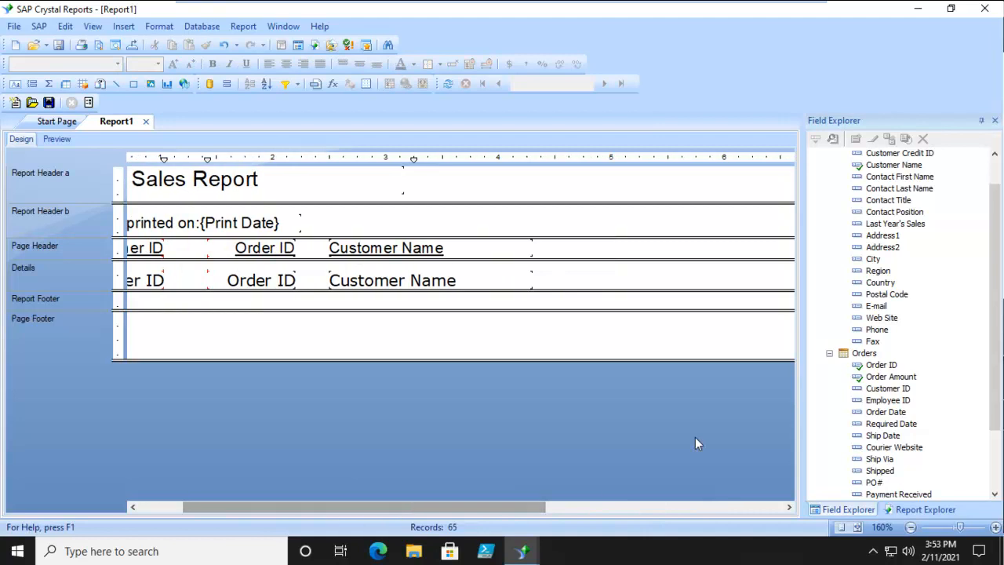
pyautogui.click(830, 355)
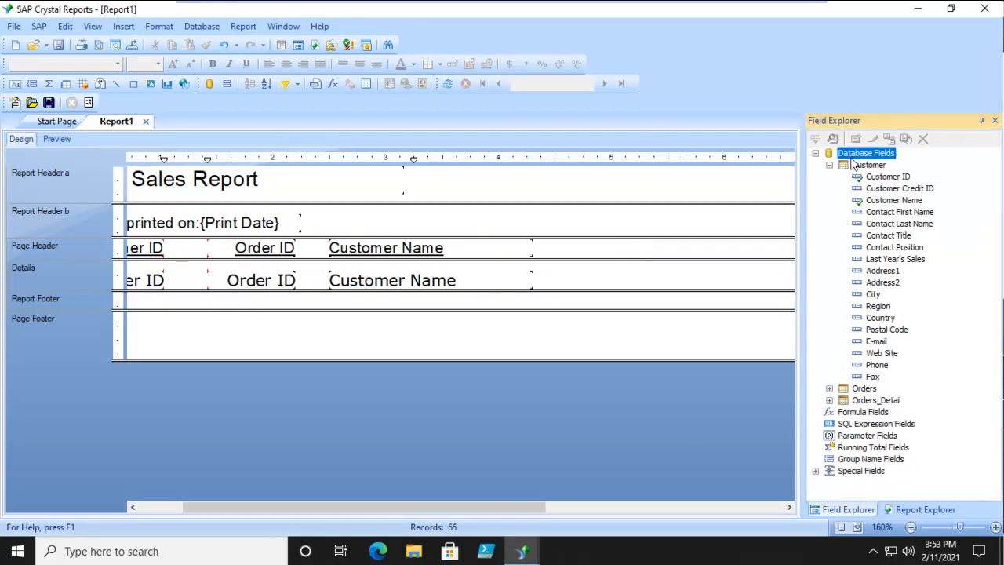
pyautogui.click(829, 165)
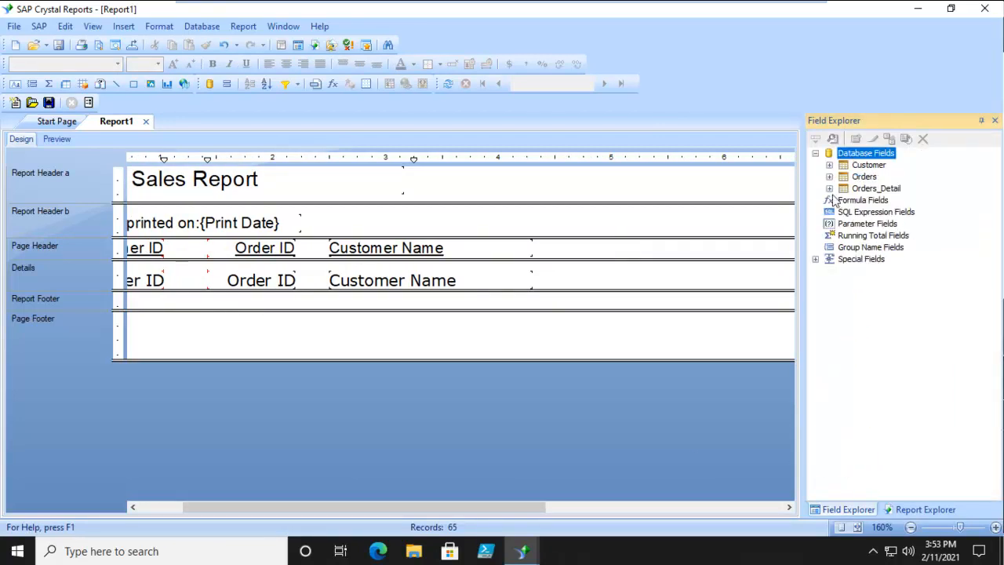
pyautogui.click(829, 188)
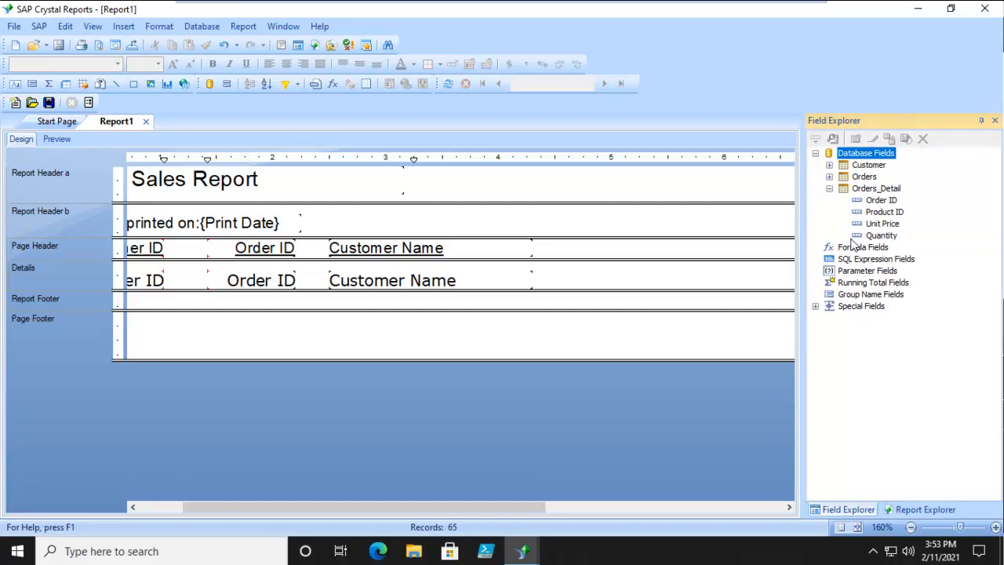
pyautogui.moveTo(879, 241); pyautogui.dragTo(548, 274)
pyautogui.moveTo(881, 224); pyautogui.dragTo(661, 279)
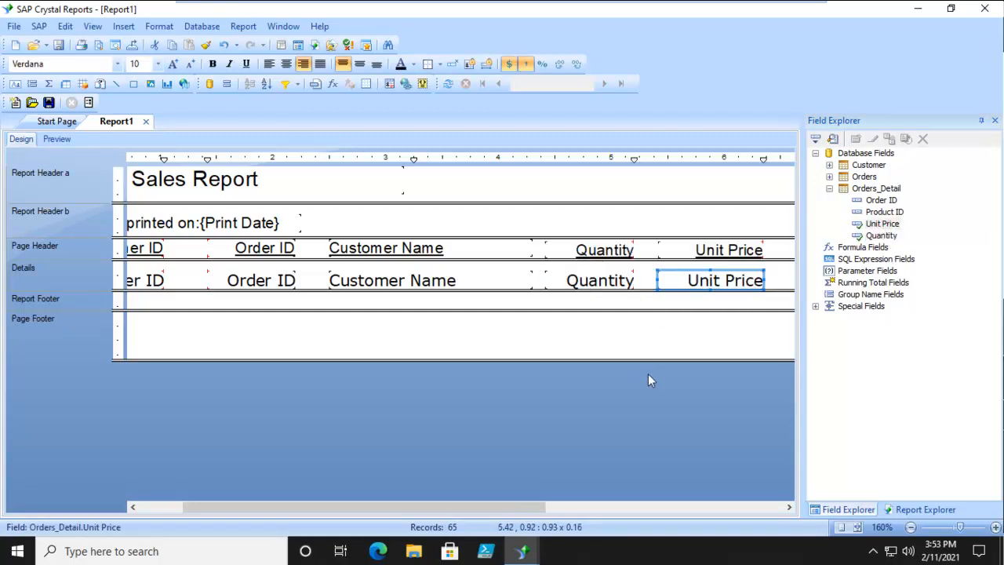
pyautogui.moveTo(408, 508); pyautogui.dragTo(519, 506)
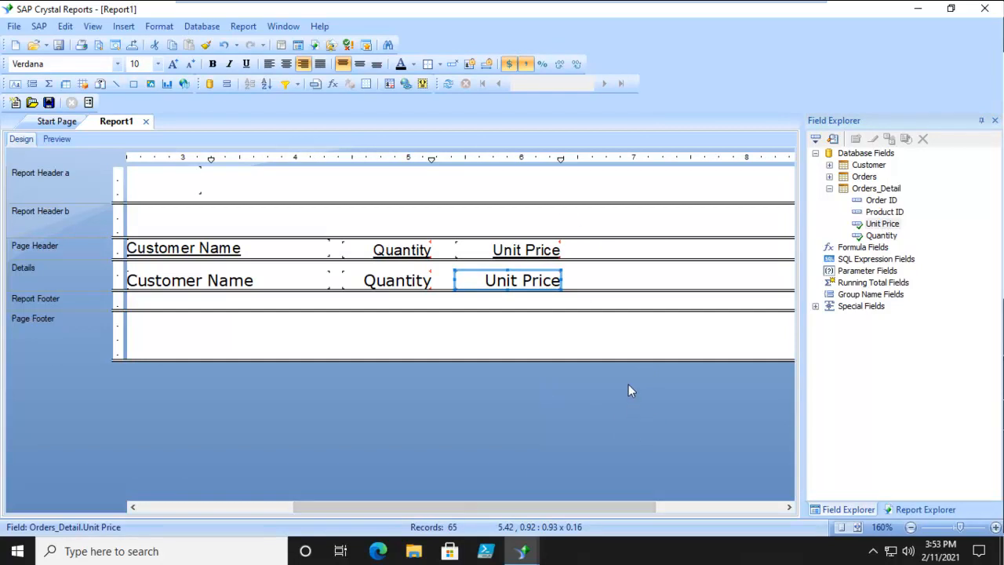
pyautogui.click(623, 346)
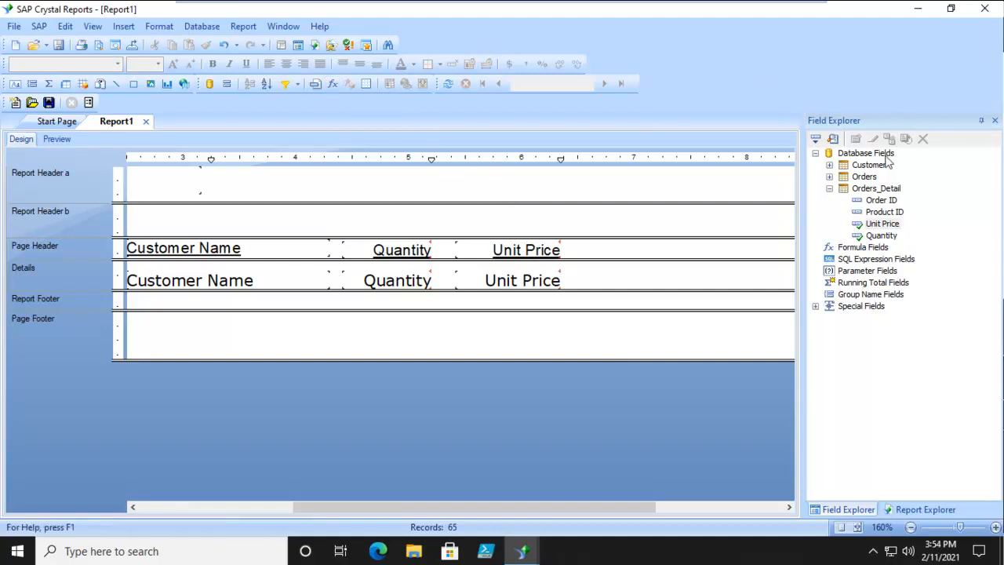
# Create a new formula field named TotalPurchase and open it in the Formula Editor.
pyautogui.click(856, 249)
pyautogui.rightClick(845, 248)
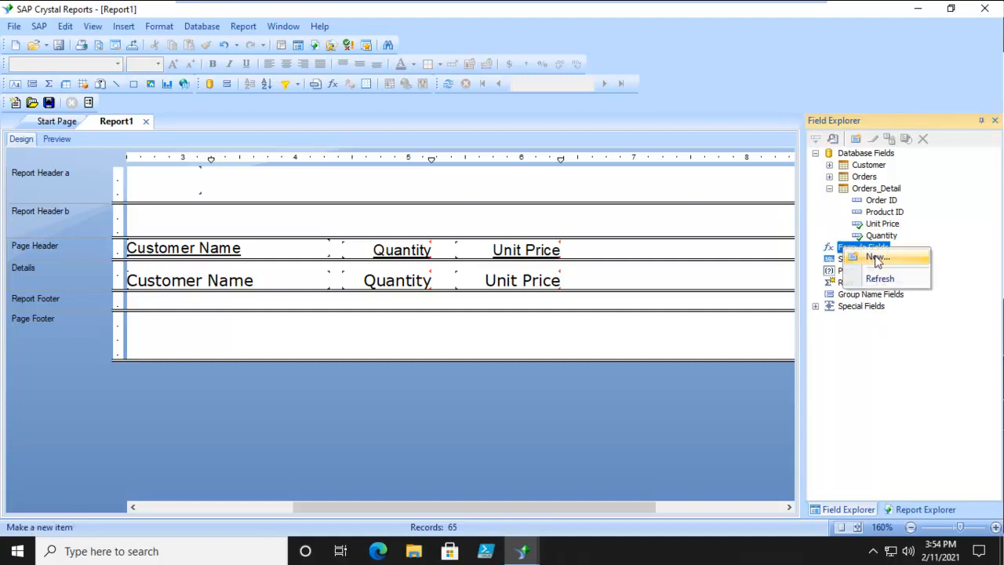
pyautogui.click(877, 259)
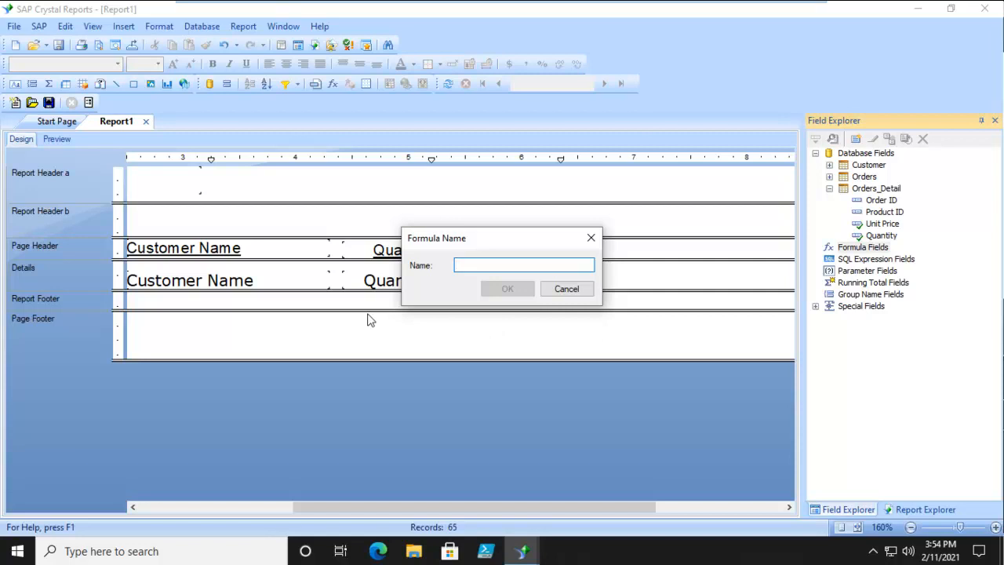
pyautogui.write('TotalPurchase')
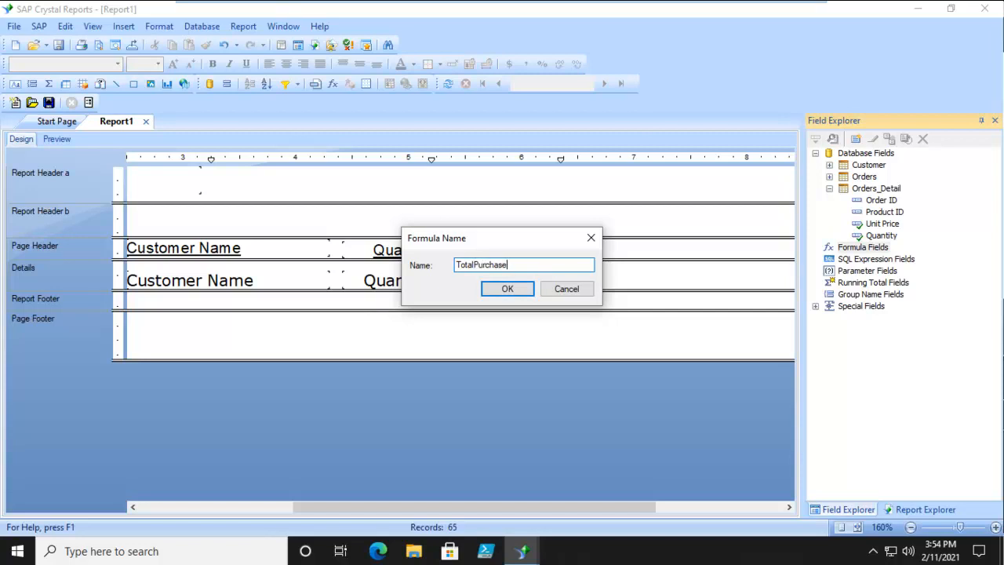
pyautogui.click(507, 294)
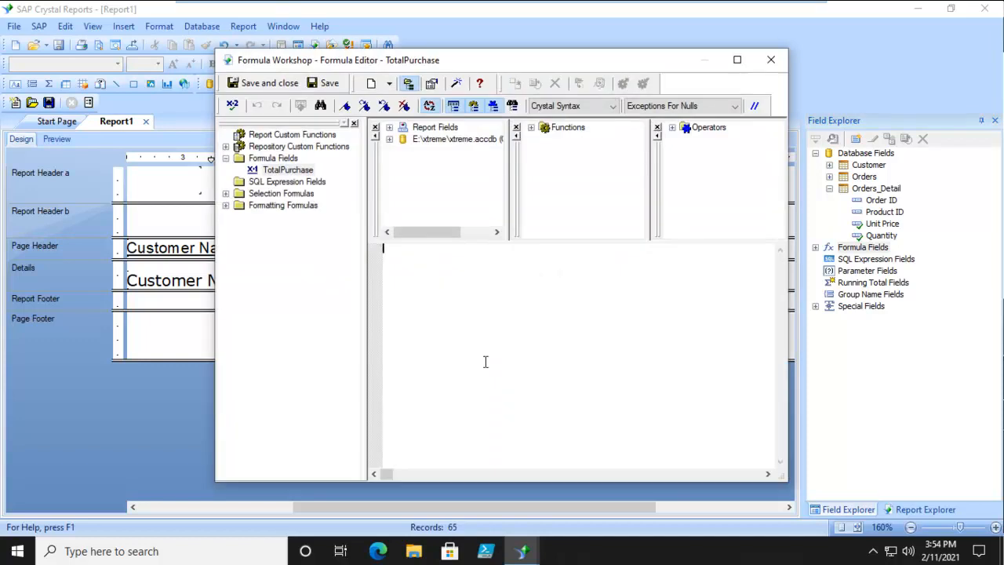
# Examine the report fields, data source tables, functions and operators available for the TotalPurchase formula.
pyautogui.click(282, 170)
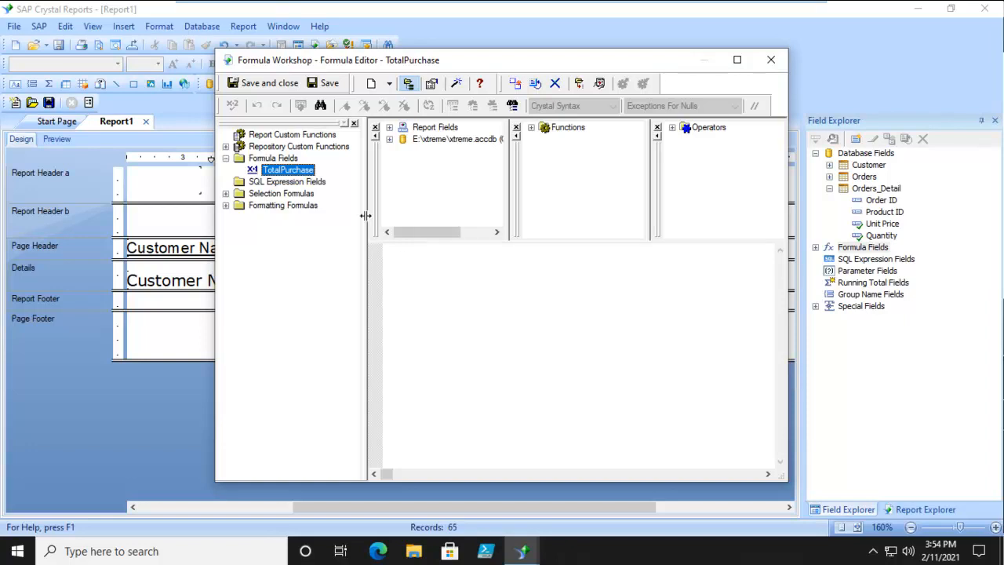
pyautogui.click(389, 129)
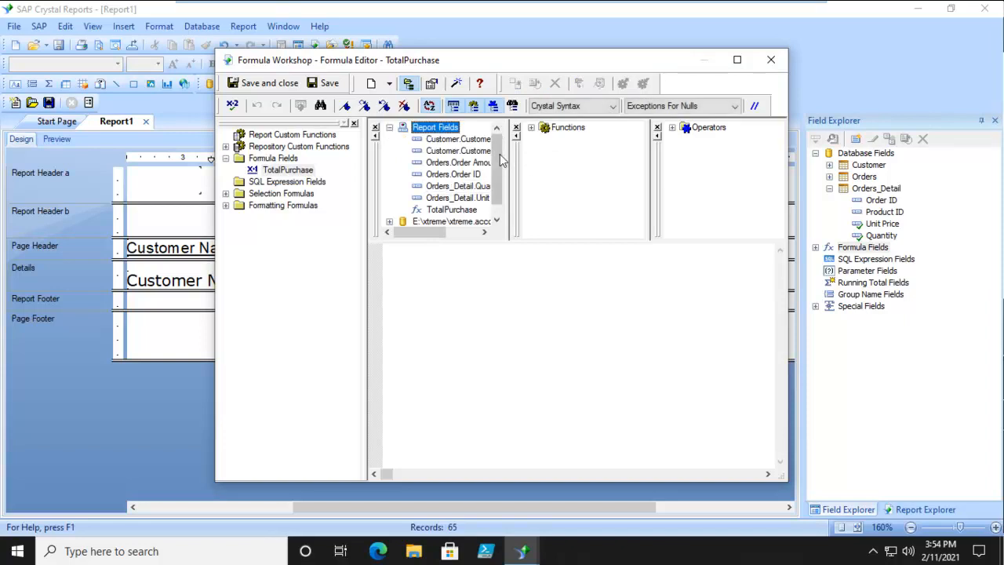
pyautogui.moveTo(496, 161); pyautogui.dragTo(498, 191)
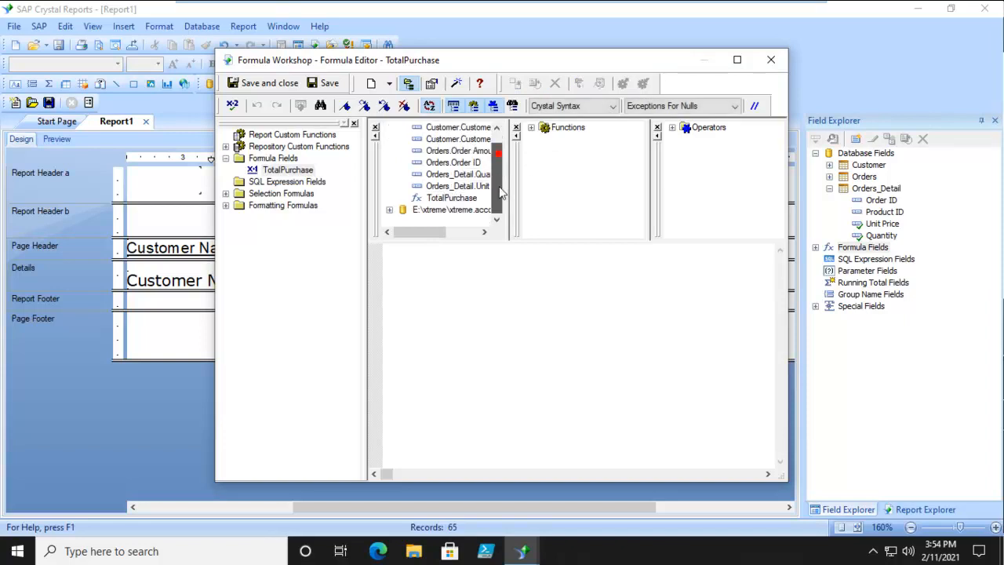
pyautogui.click(388, 210)
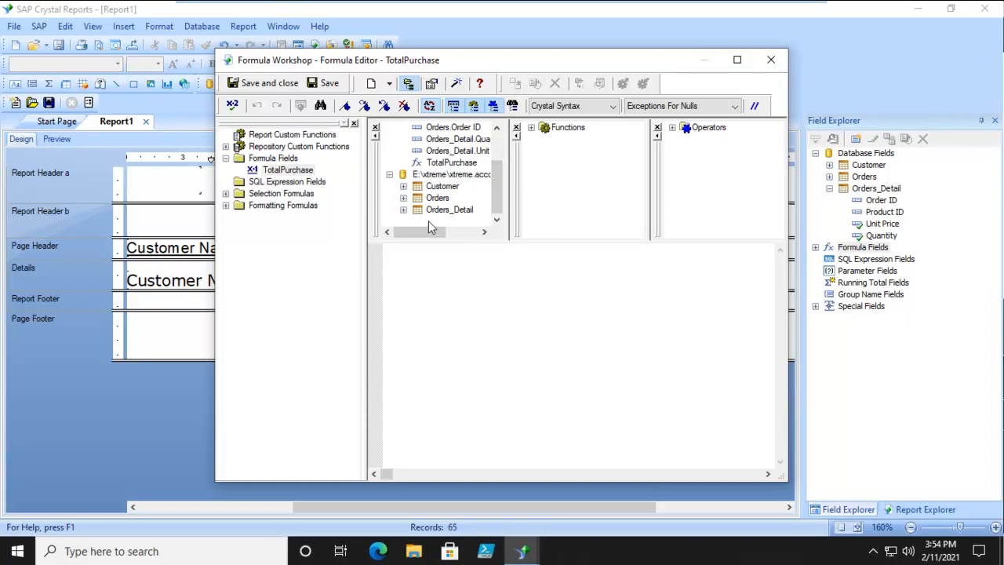
pyautogui.click(531, 127)
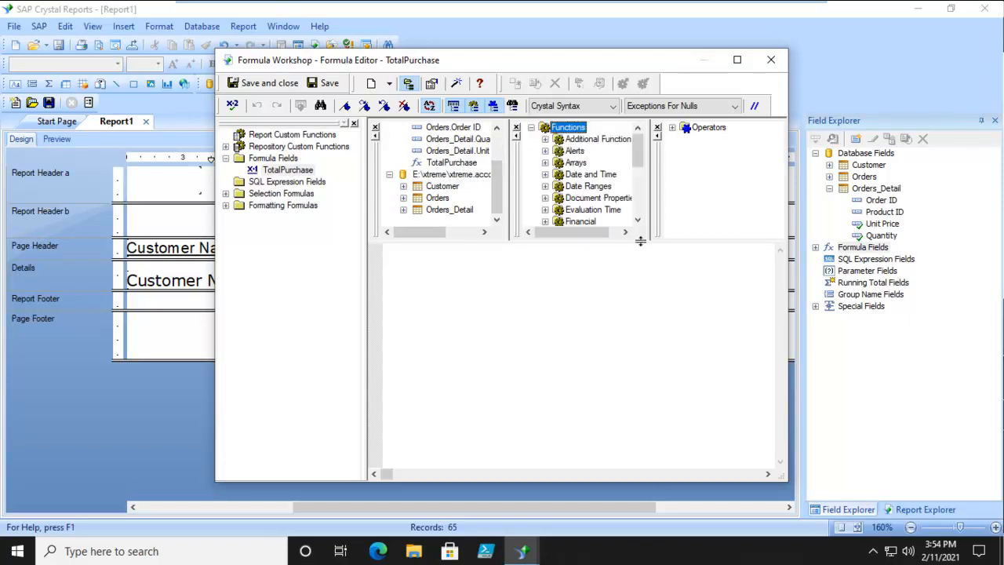
pyautogui.click(672, 127)
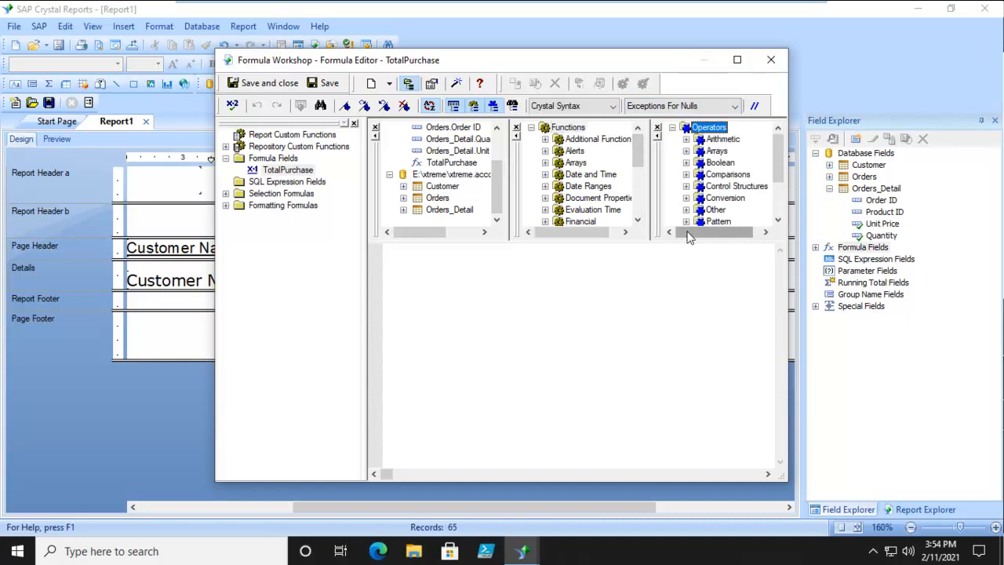
# Build the TotalPurchase formula as {Orders_Detail.Quantity}*{Orders_Detail.Unit Price} from the report fields.
pyautogui.moveTo(498, 169); pyautogui.dragTo(500, 129)
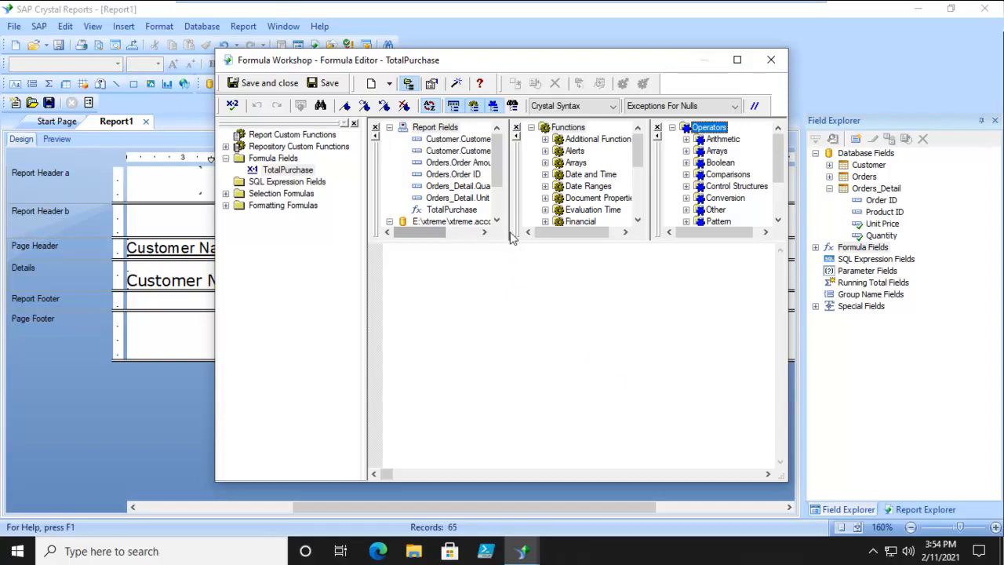
pyautogui.click(485, 233)
pyautogui.click(485, 233)
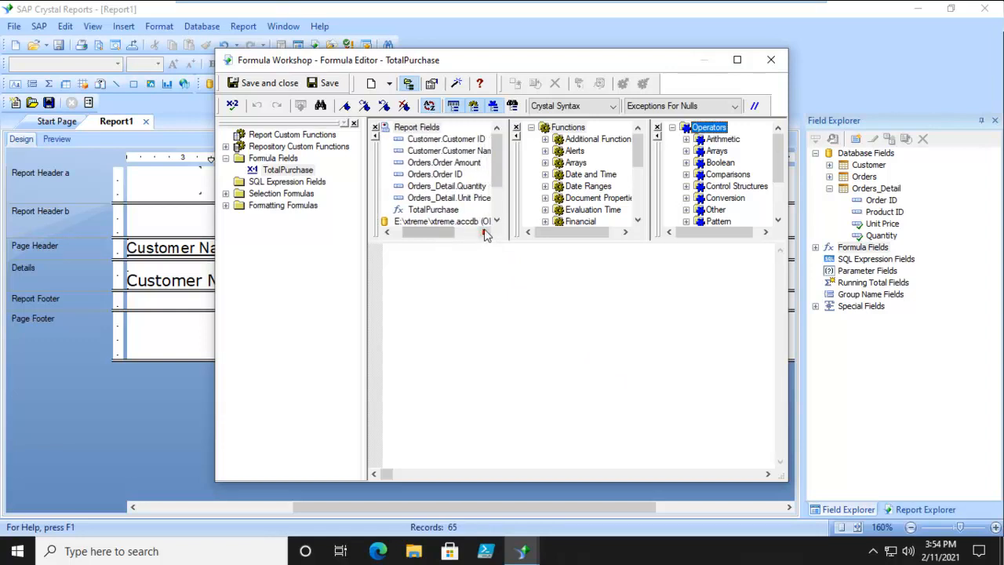
pyautogui.doubleClick(432, 189)
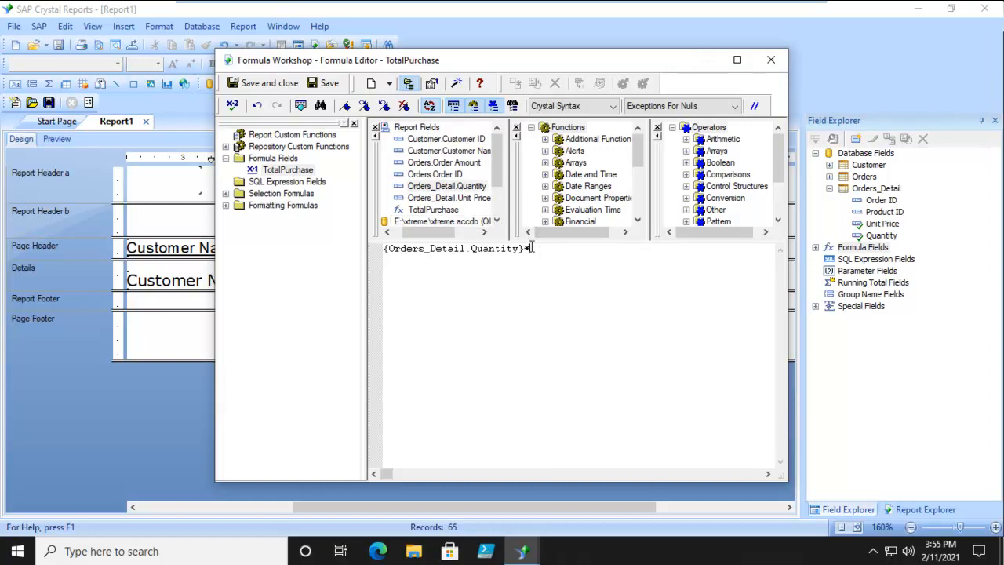
pyautogui.doubleClick(470, 199)
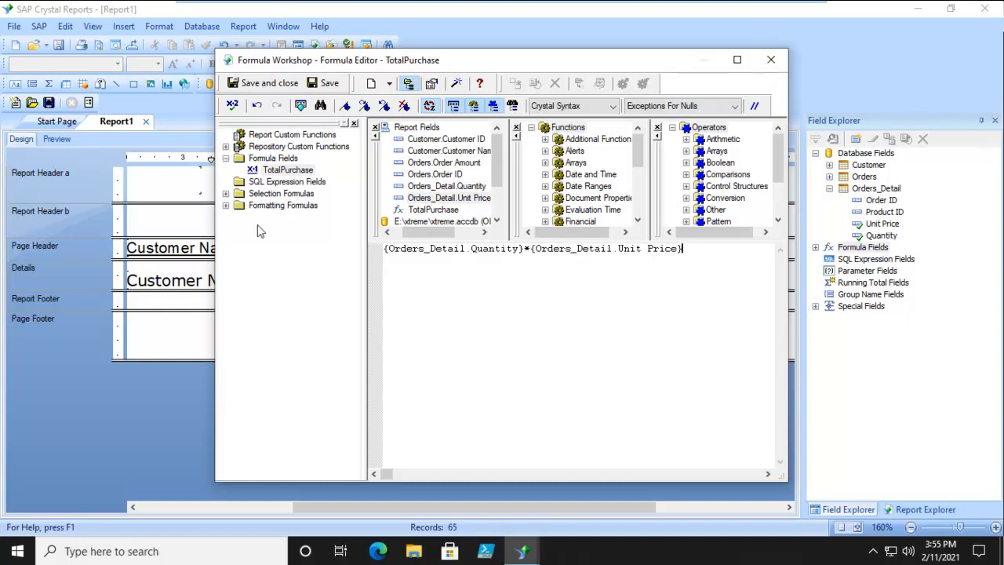
# Check the TotalPurchase formula for errors and close the Formula Editor without saving the changes.
pyautogui.click(232, 107)
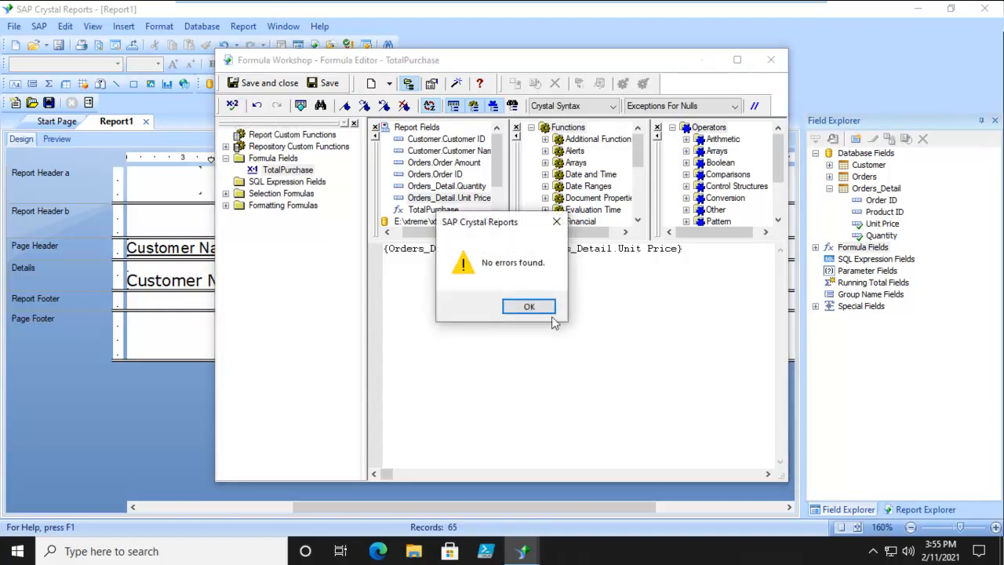
pyautogui.click(523, 308)
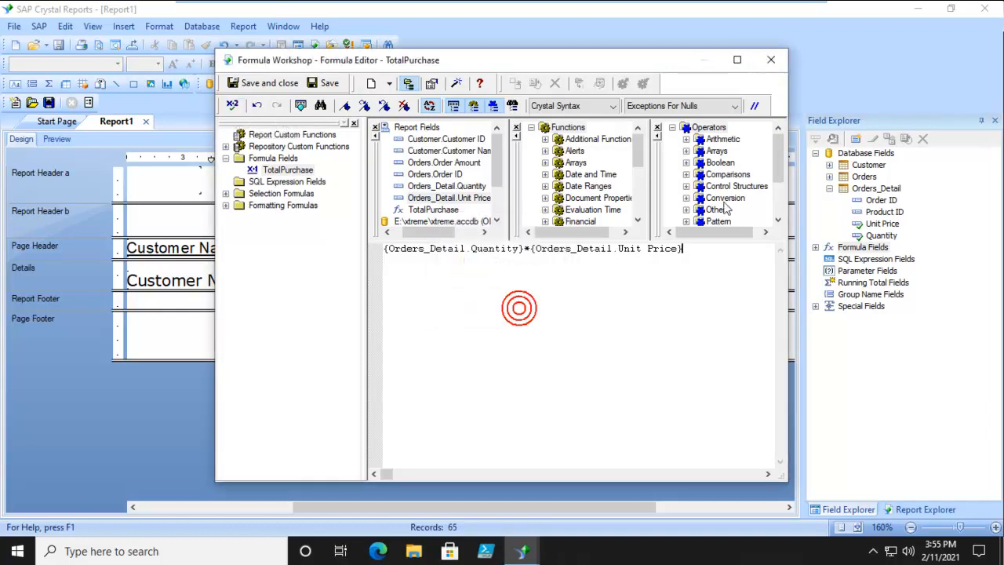
pyautogui.click(766, 59)
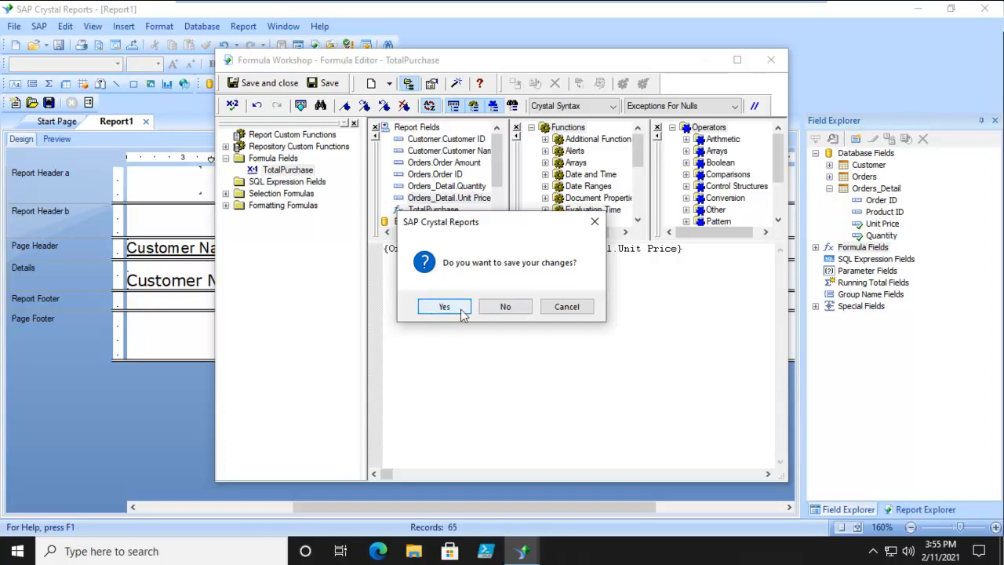
pyautogui.click(497, 309)
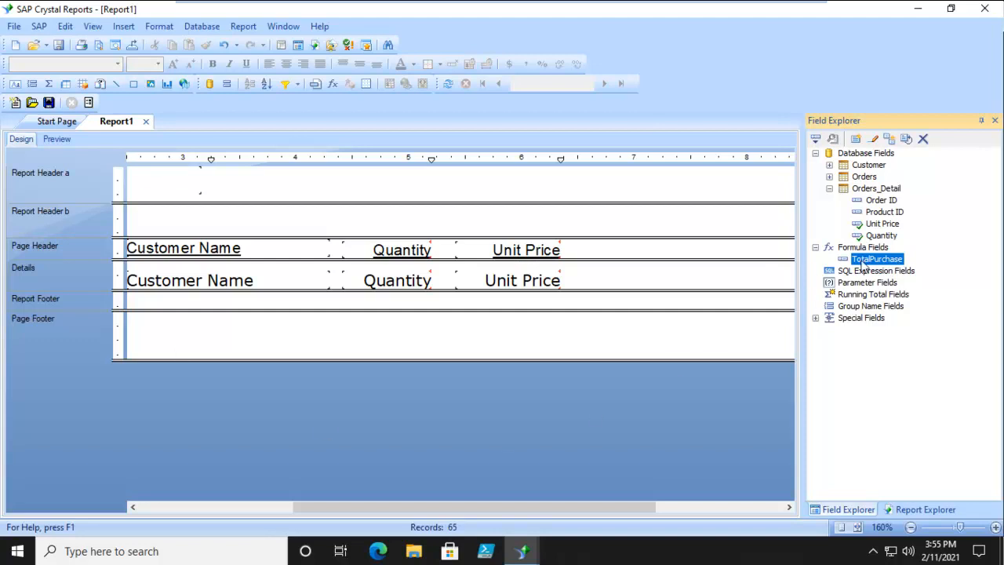
# Place the TotalPurchase formula field after Unit Price in the Details section and change its column heading to "Total Purchase".
pyautogui.moveTo(858, 260); pyautogui.dragTo(594, 281)
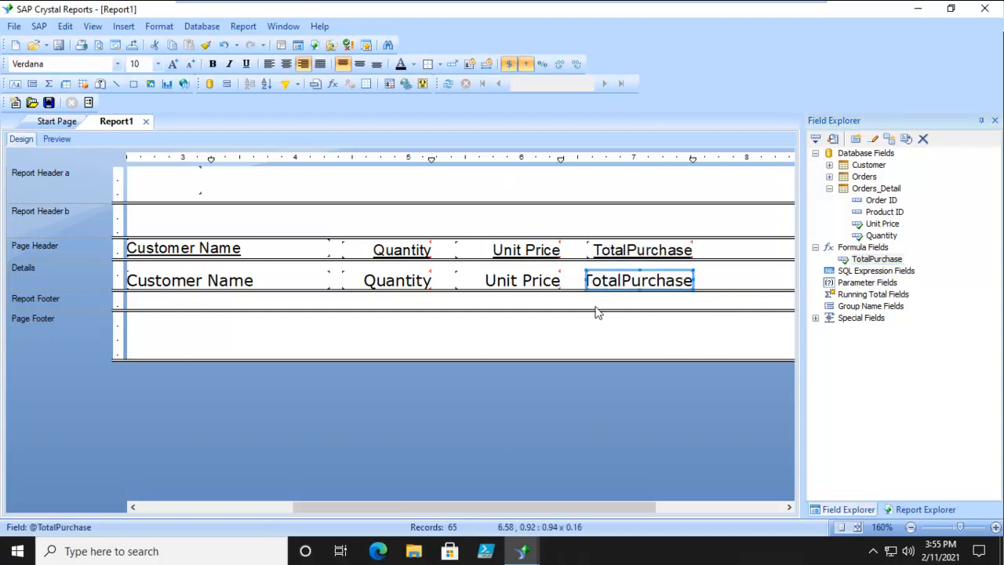
pyautogui.click(627, 248)
pyautogui.doubleClick(628, 248)
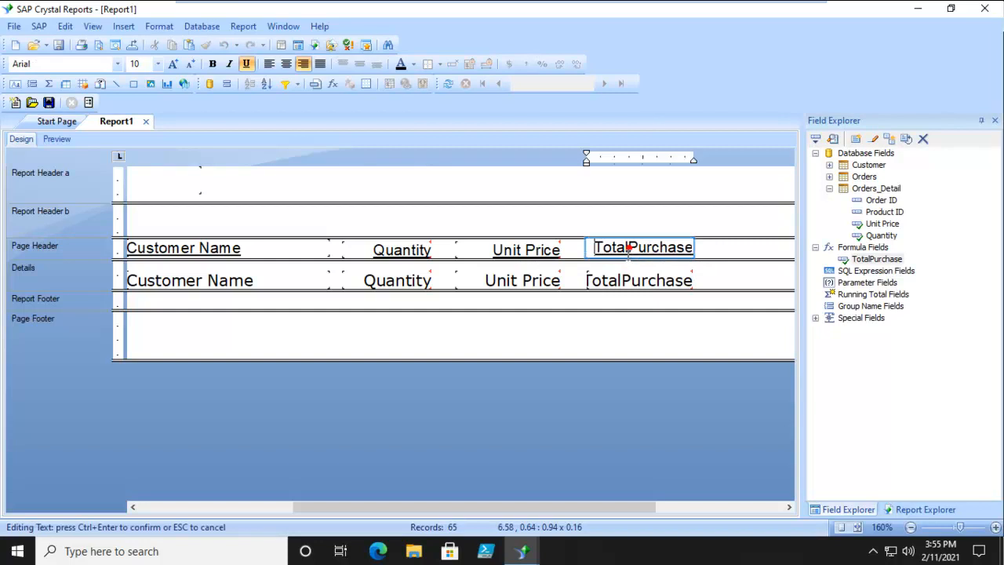
pyautogui.click(636, 331)
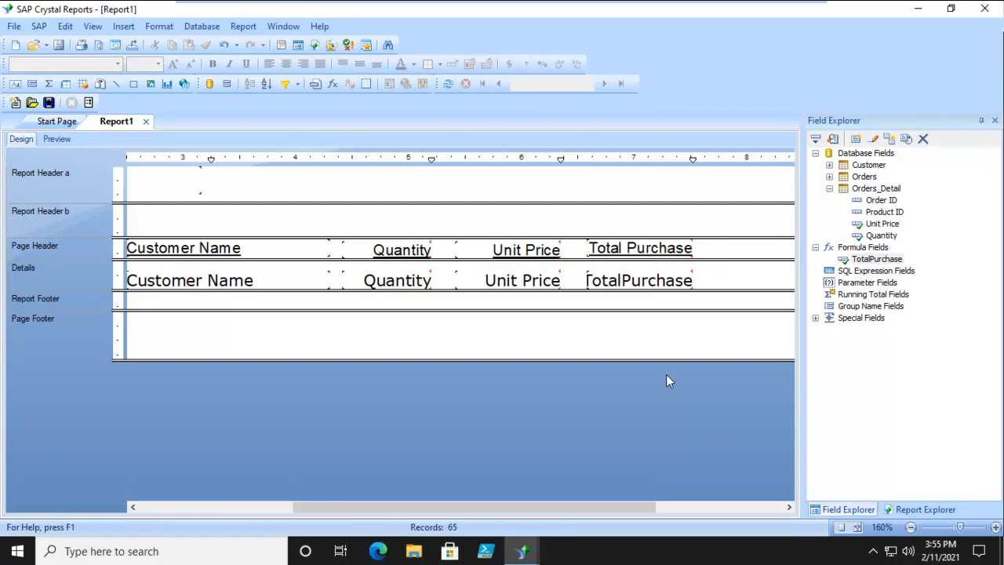
# Preview the report, dismiss the database error messages, and preview it again from the design view.
pyautogui.click(55, 139)
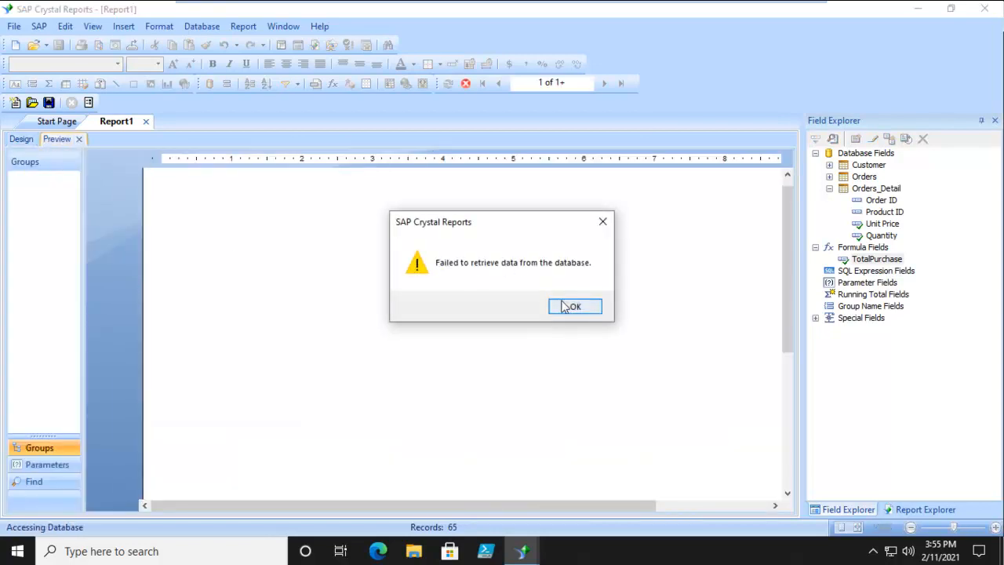
pyautogui.click(568, 309)
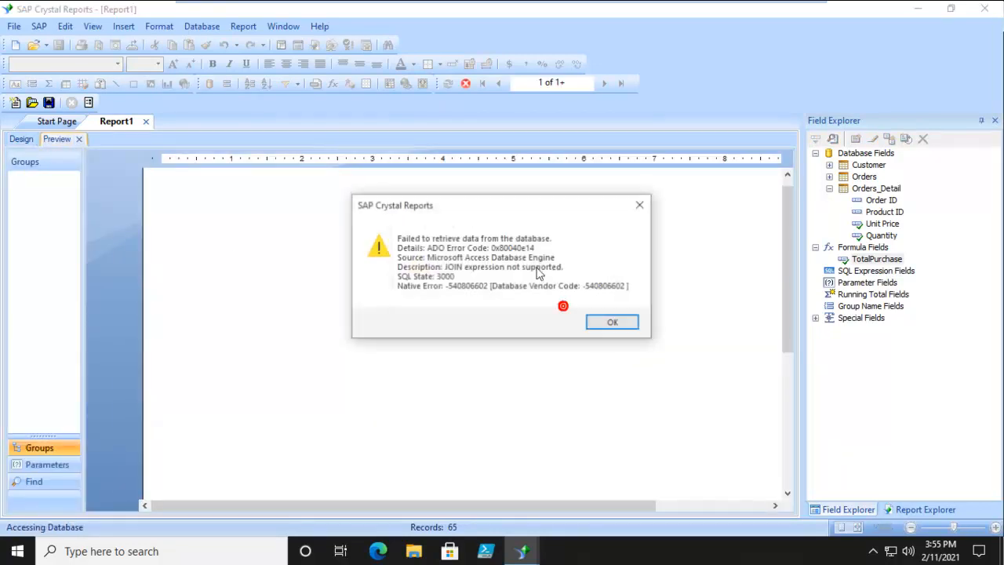
pyautogui.click(598, 322)
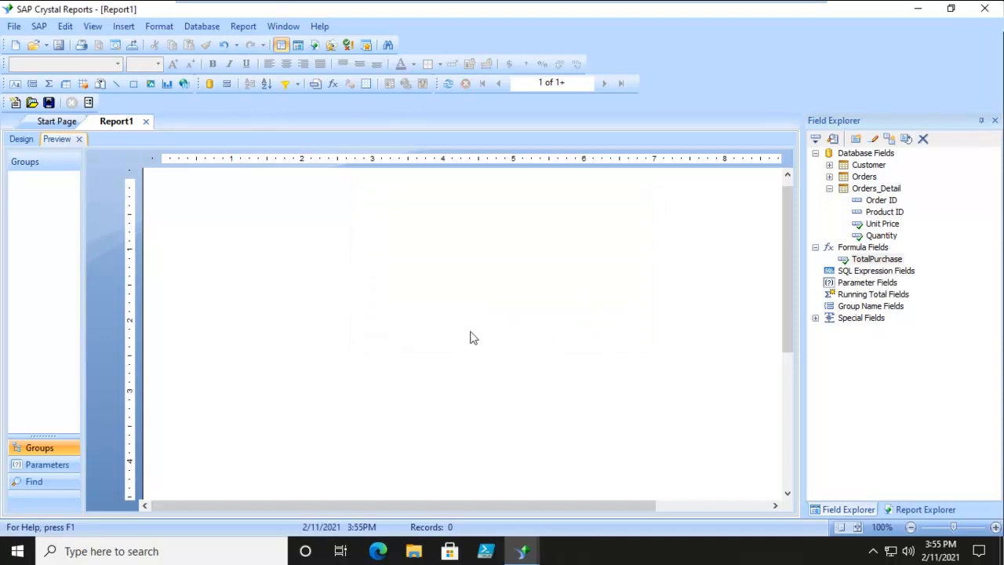
pyautogui.click(12, 141)
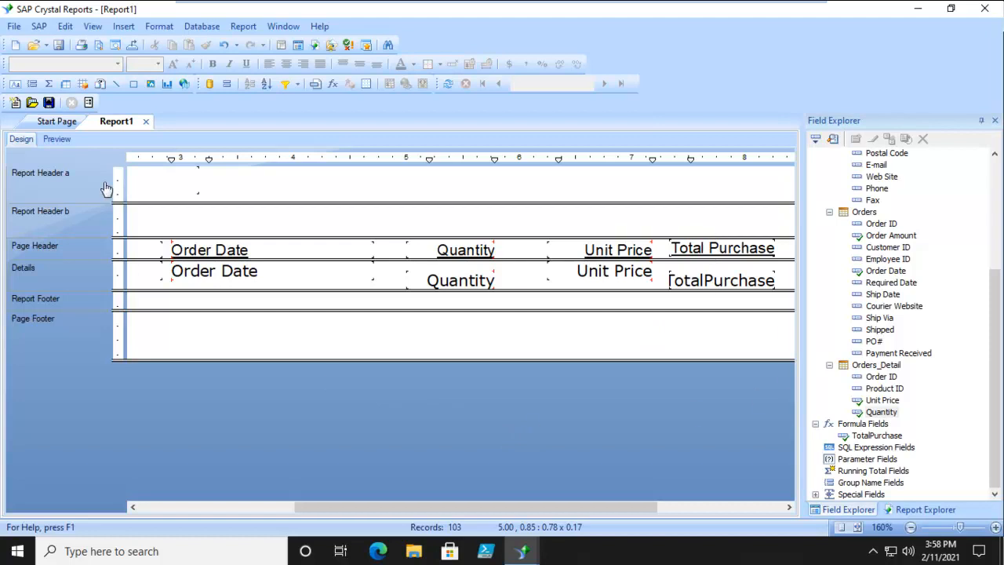
pyautogui.click(56, 139)
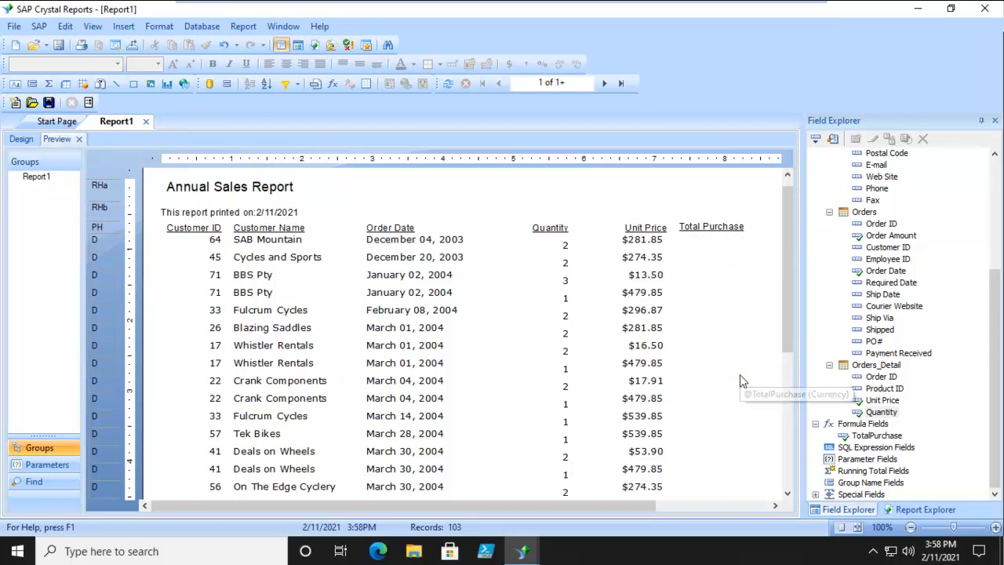
# Reopen the TotalPurchase formula for editing and rebuild it as {Orders_Detail.Quantity}*{Orders_Detail.Unit Price}.
pyautogui.click(877, 435)
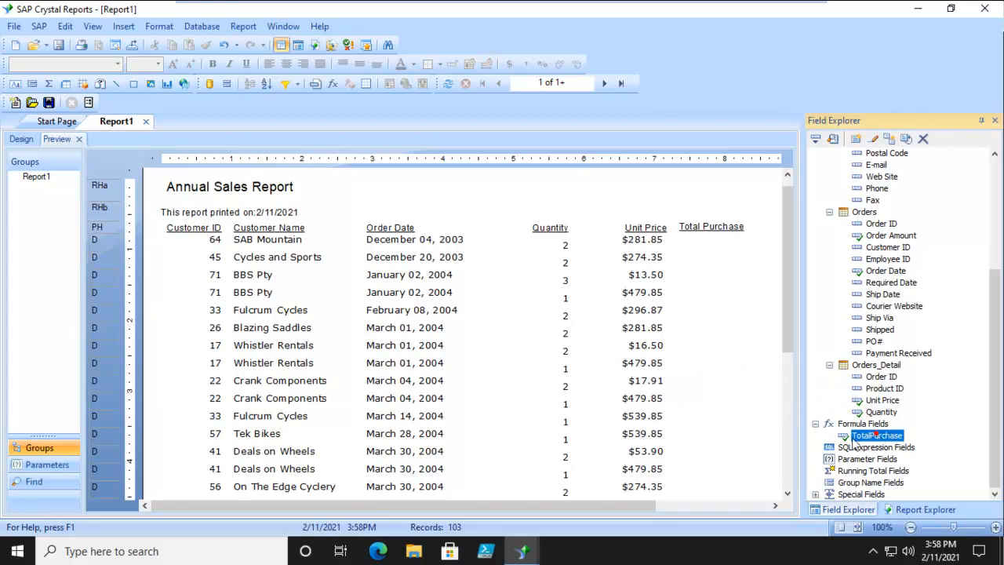
pyautogui.rightClick(867, 437)
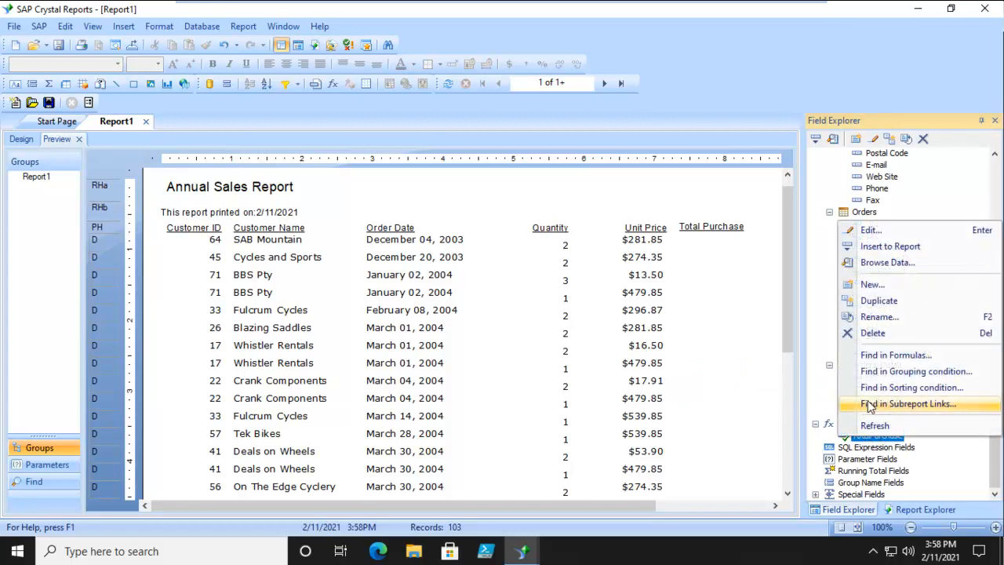
pyautogui.click(870, 229)
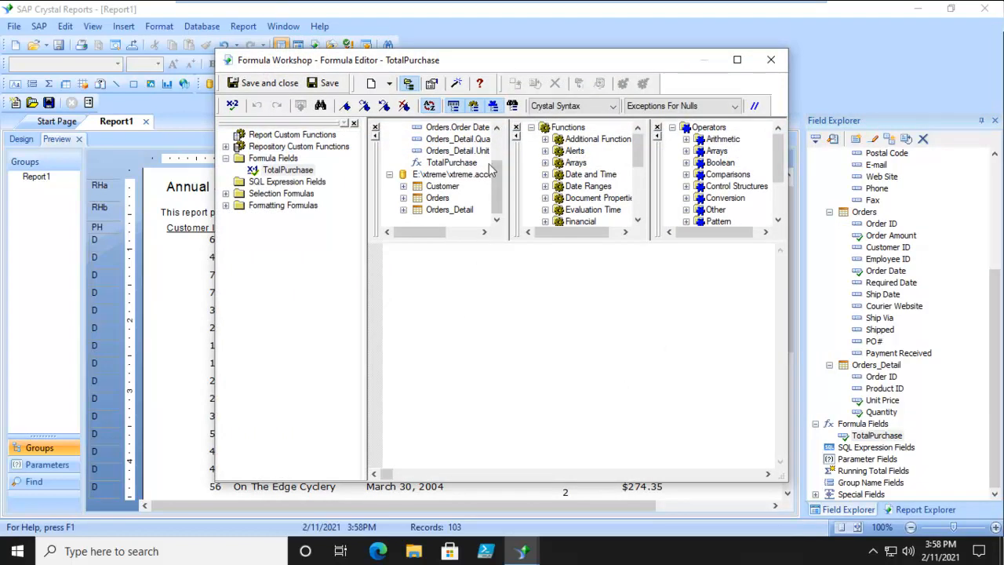
pyautogui.moveTo(495, 184); pyautogui.dragTo(497, 180)
pyautogui.doubleClick(458, 151)
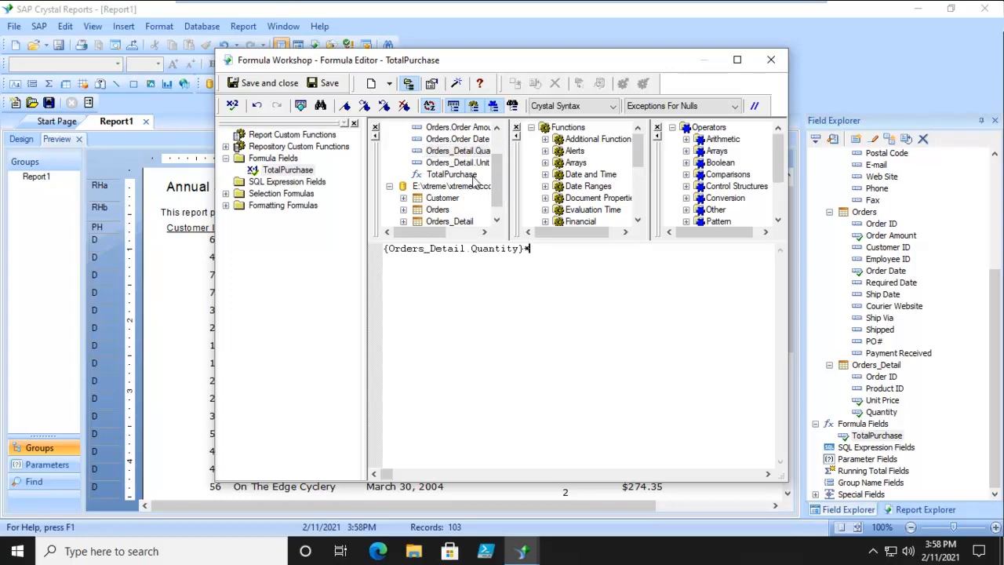
pyautogui.doubleClick(458, 162)
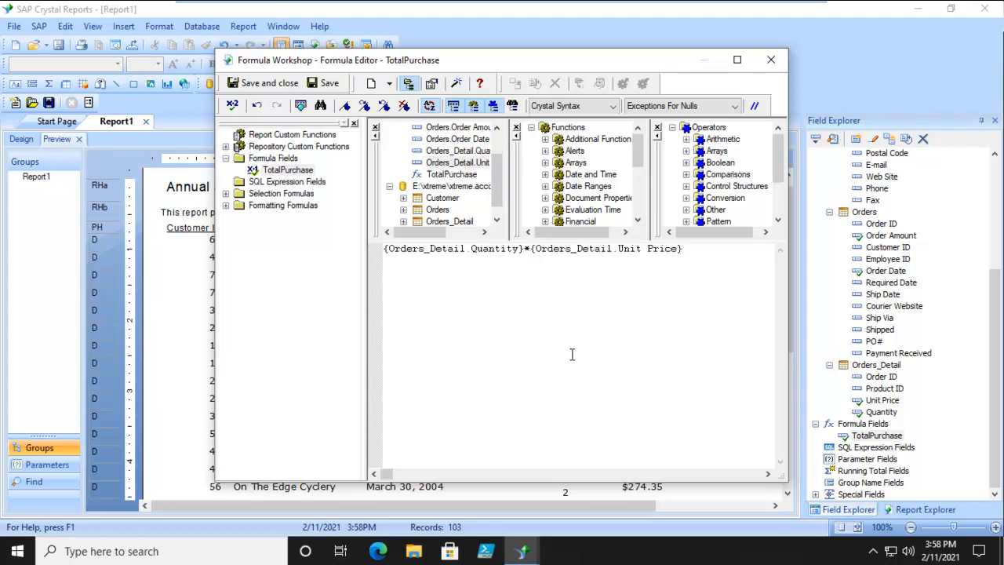
# Check the rebuilt TotalPurchase formula for errors, save it and close the Formula Editor.
pyautogui.click(232, 105)
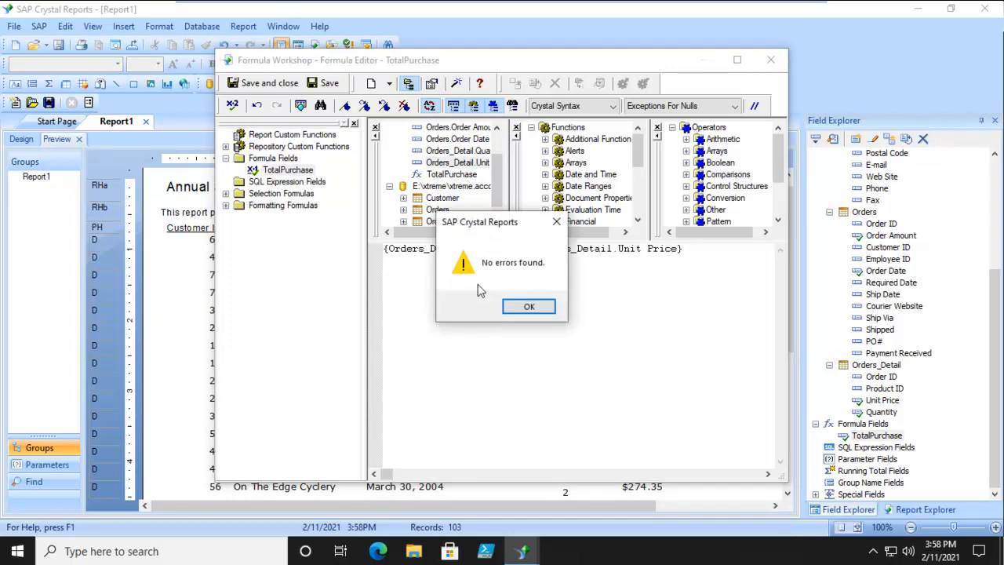
pyautogui.click(518, 307)
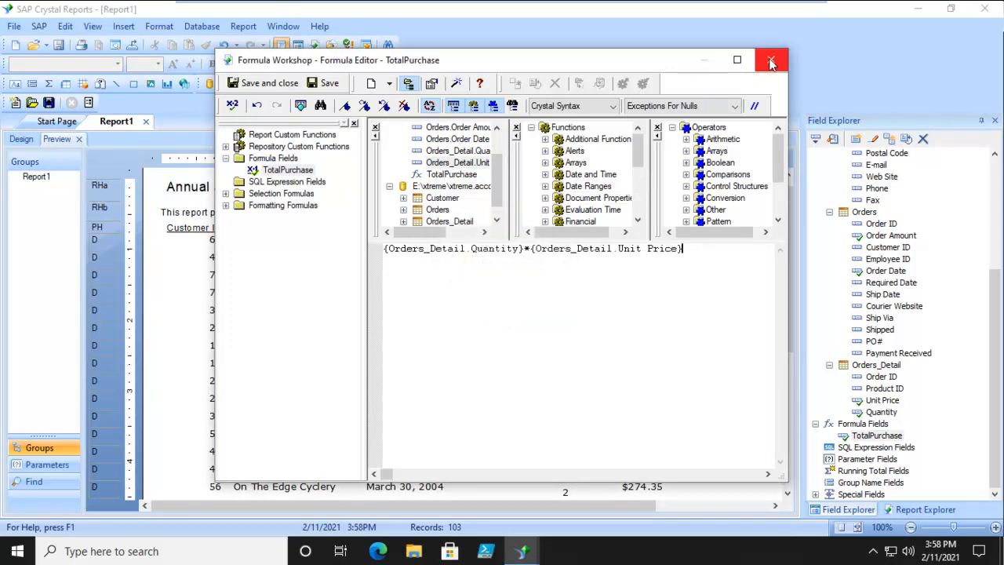
pyautogui.click(258, 82)
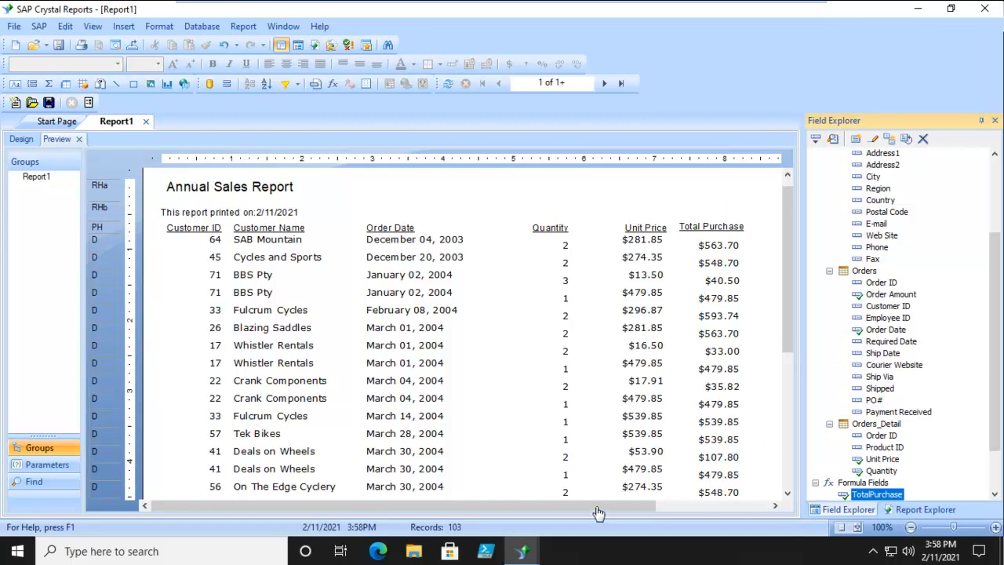
pyautogui.moveTo(614, 506); pyautogui.dragTo(711, 502)
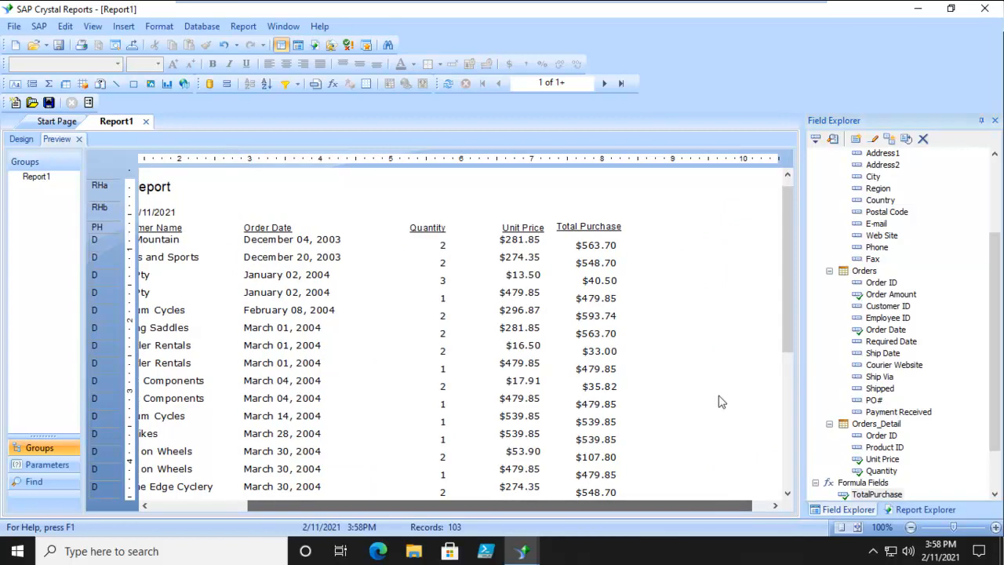
# Return to the report design and create a new formula field named Sales Tax.
pyautogui.click(22, 139)
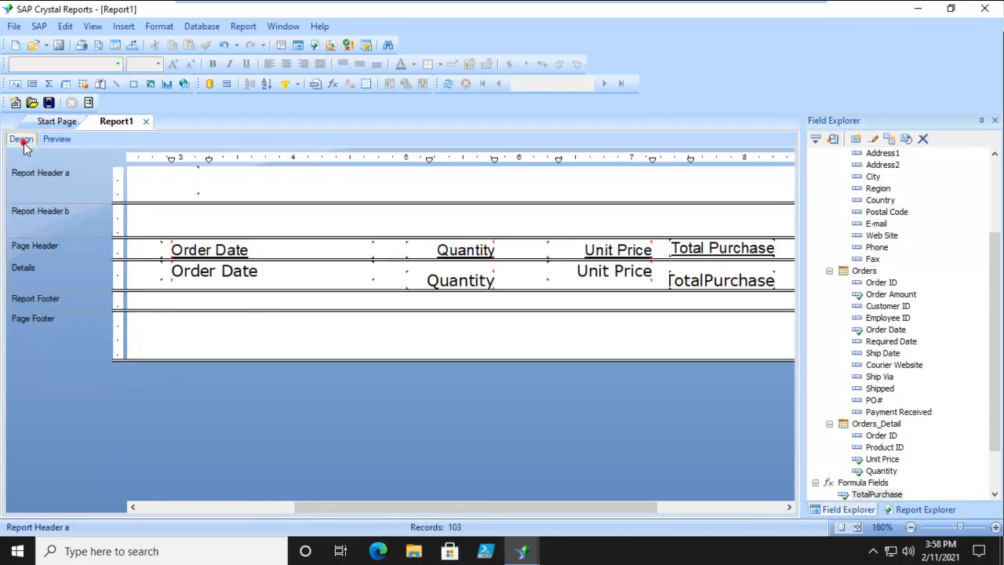
pyautogui.moveTo(552, 507); pyautogui.dragTo(679, 494)
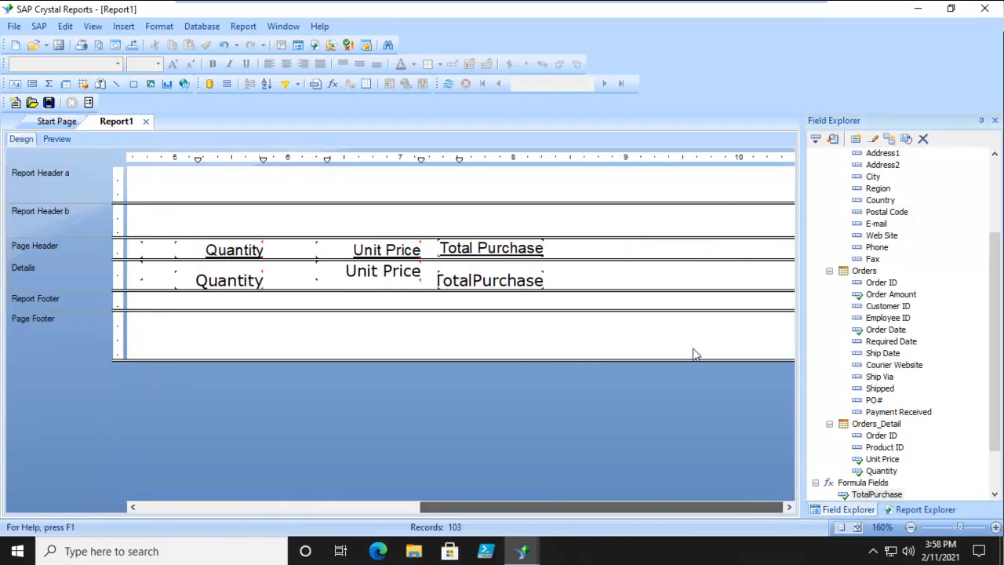
pyautogui.scroll(-2, 993, 361)
pyautogui.click(849, 430)
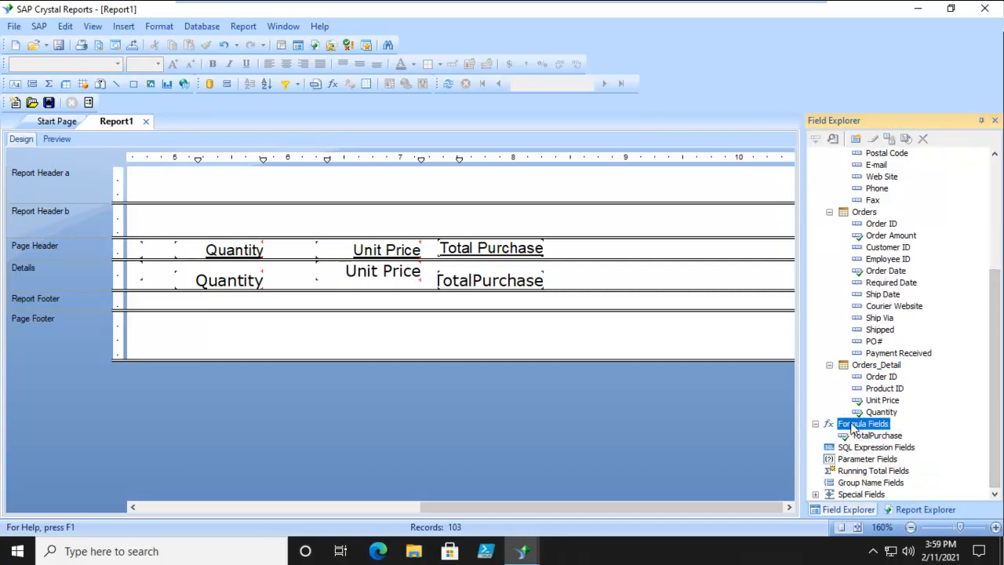
pyautogui.rightClick(850, 424)
pyautogui.click(866, 432)
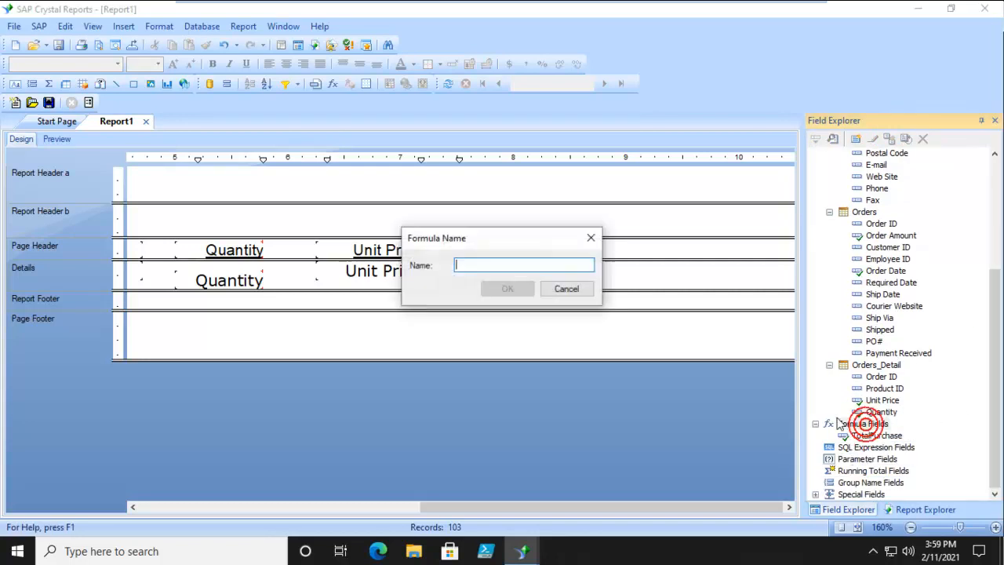
pyautogui.write('Sales Tax')
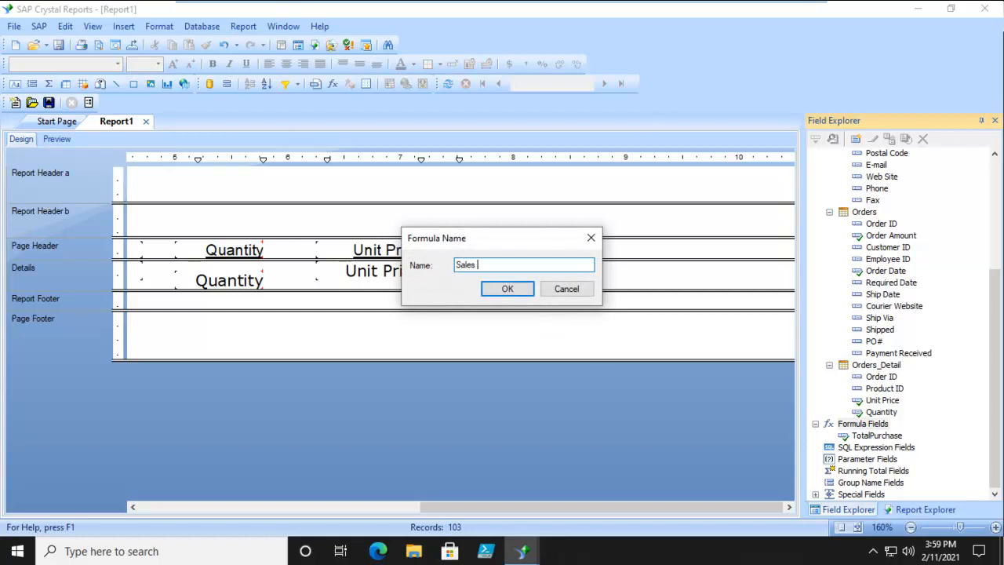
pyautogui.click(488, 294)
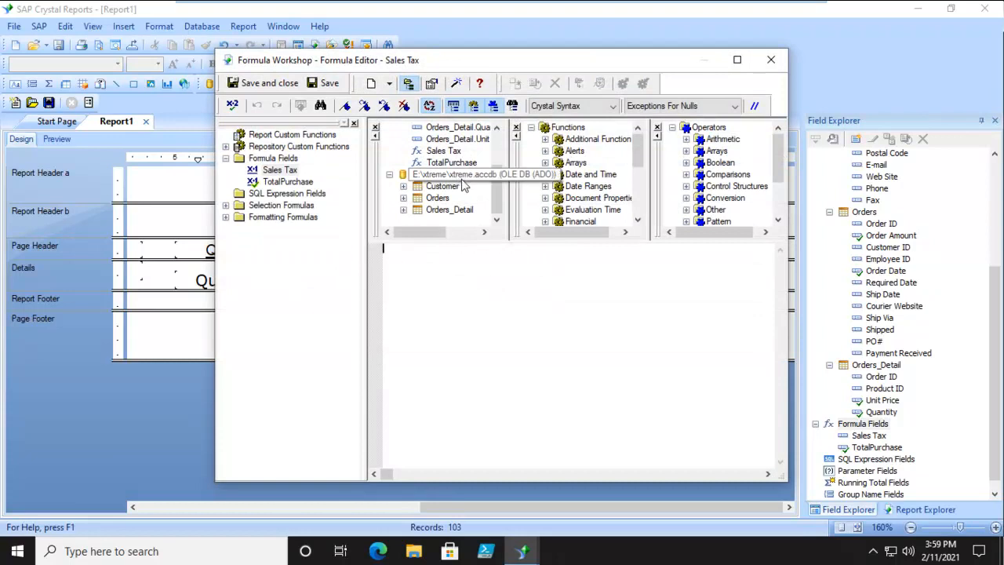
pyautogui.moveTo(497, 196); pyautogui.dragTo(498, 175)
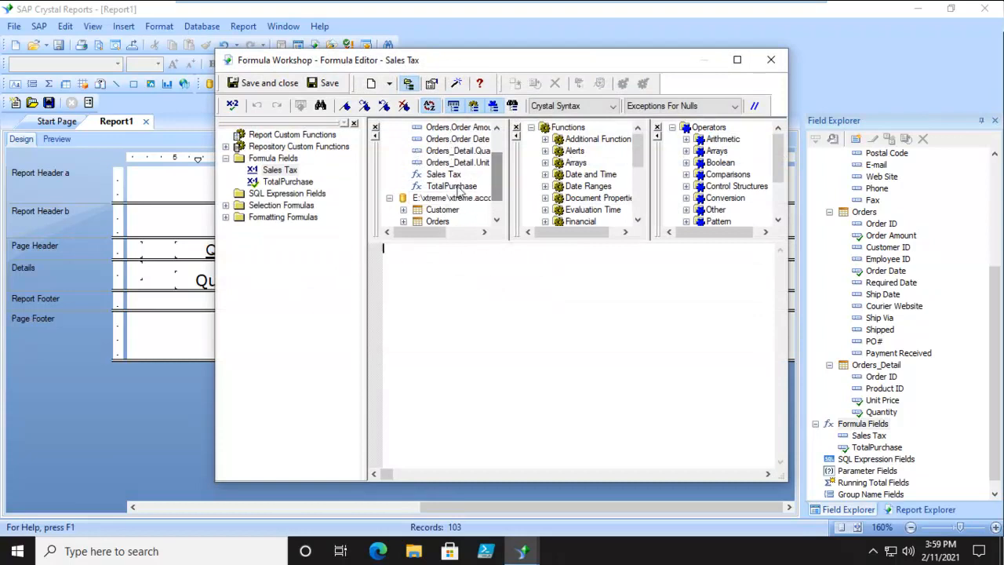
pyautogui.click(438, 185)
pyautogui.click(436, 174)
pyautogui.click(436, 186)
pyautogui.click(436, 177)
pyautogui.click(435, 187)
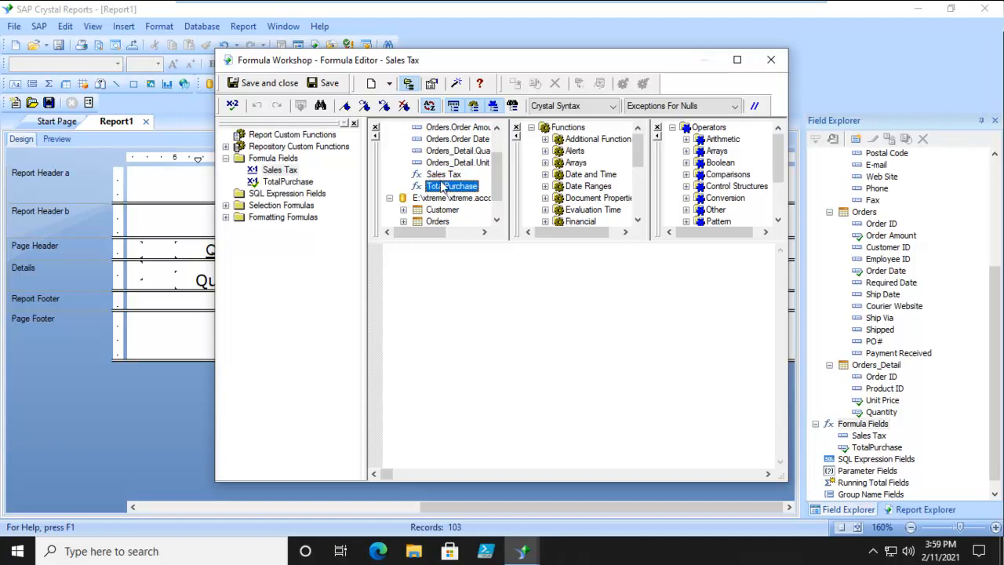
pyautogui.doubleClick(437, 186)
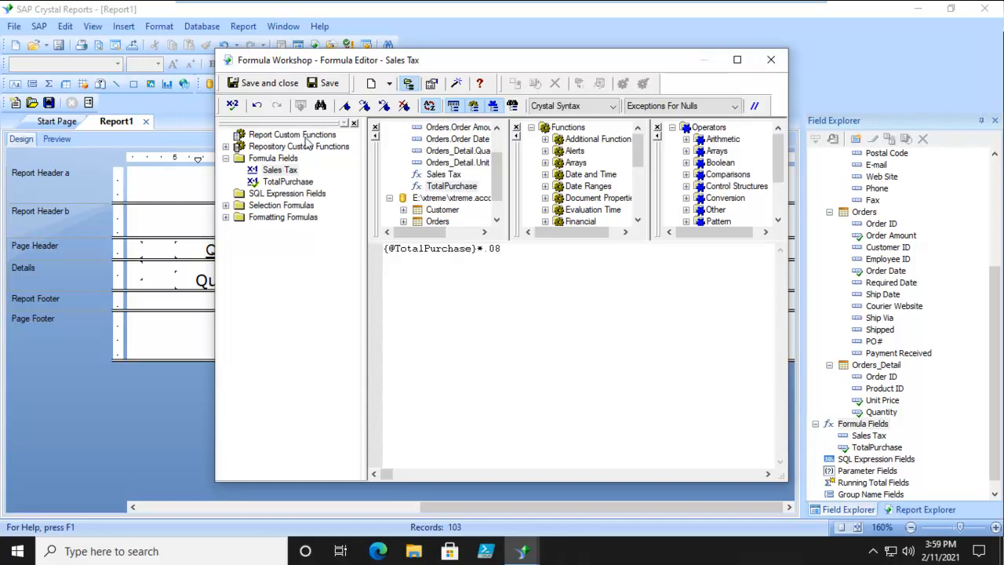
# Check the Sales Tax formula for errors, save it and close the Formula Editor.
pyautogui.click(232, 105)
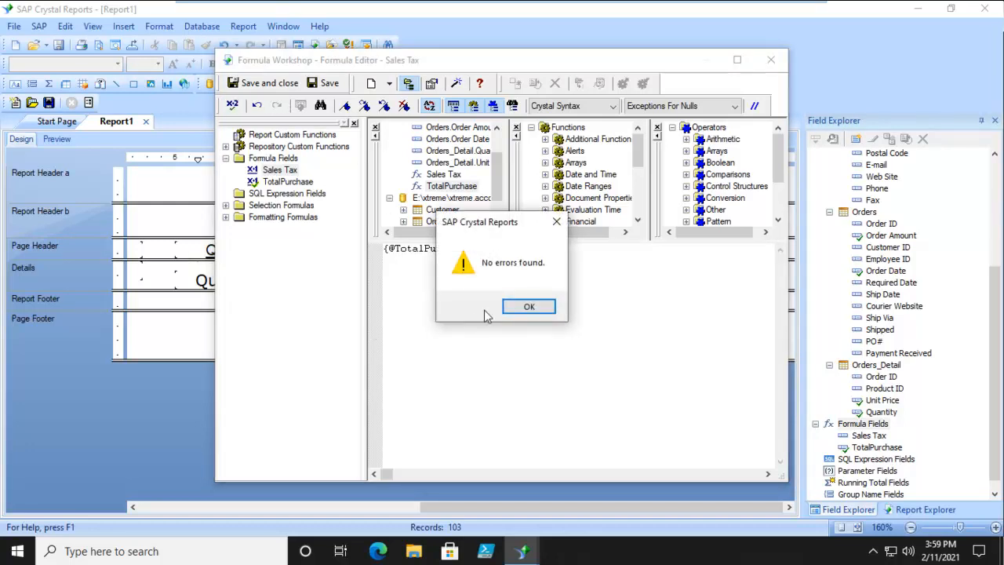
pyautogui.click(513, 305)
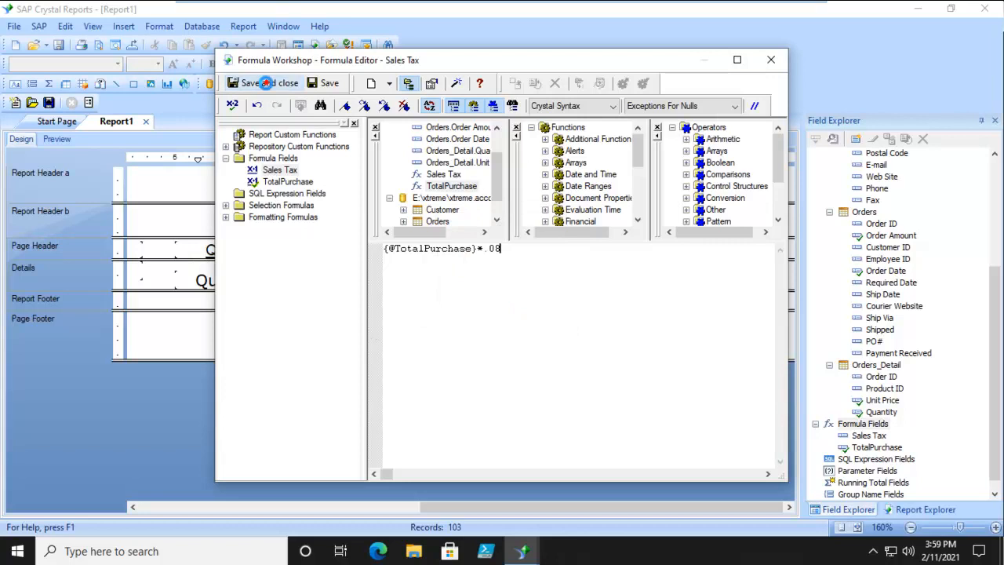
pyautogui.click(267, 84)
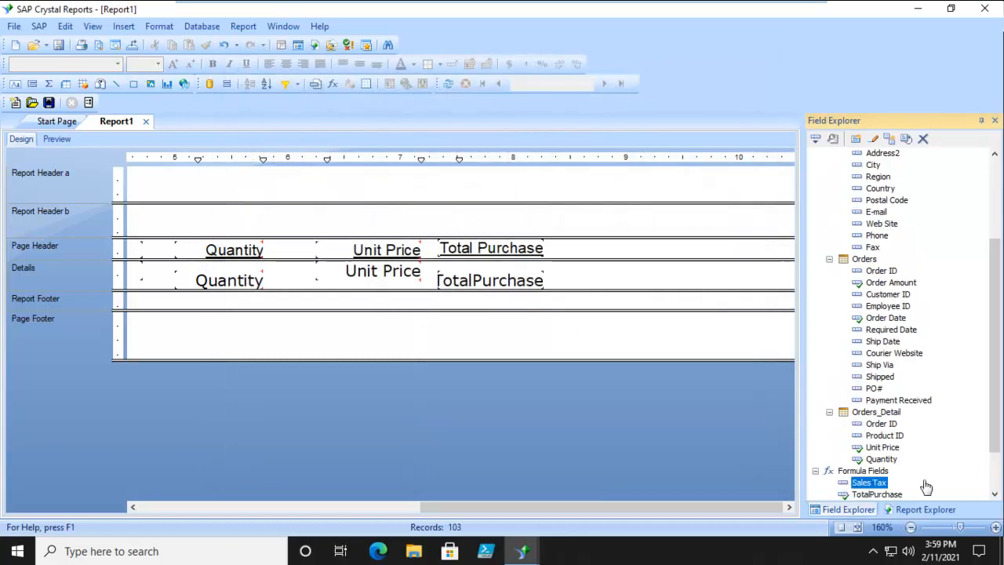
# Place the Sales Tax formula field after TotalPurchase in the Details section and preview the report.
pyautogui.click(868, 482)
pyautogui.moveTo(870, 481); pyautogui.dragTo(575, 279)
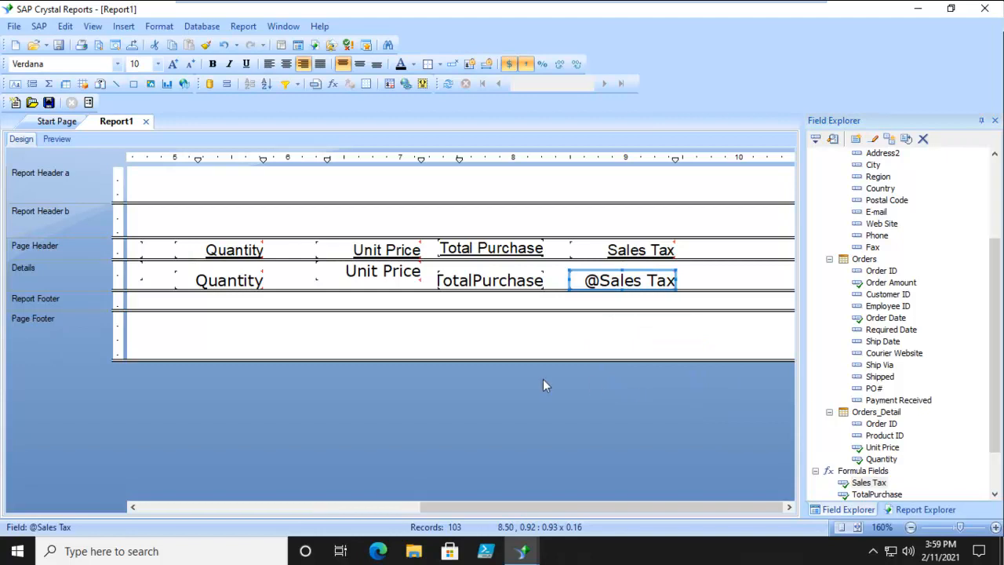
pyautogui.click(56, 139)
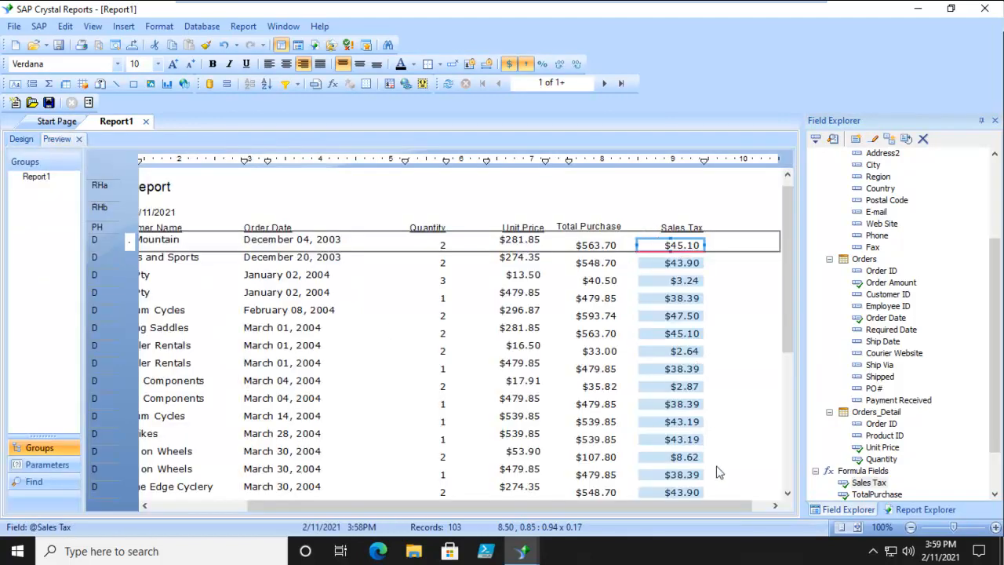
pyautogui.click(708, 203)
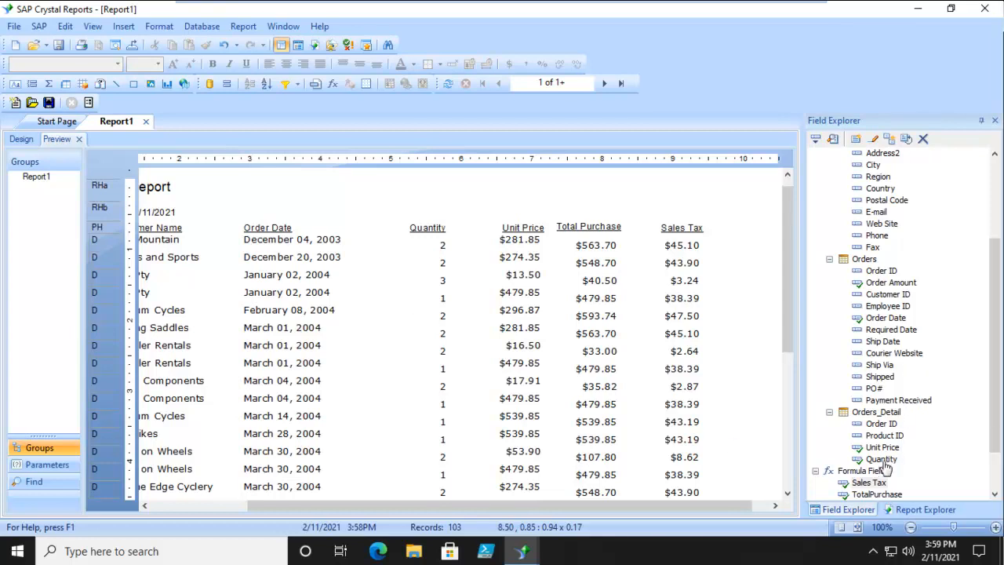
pyautogui.click(872, 484)
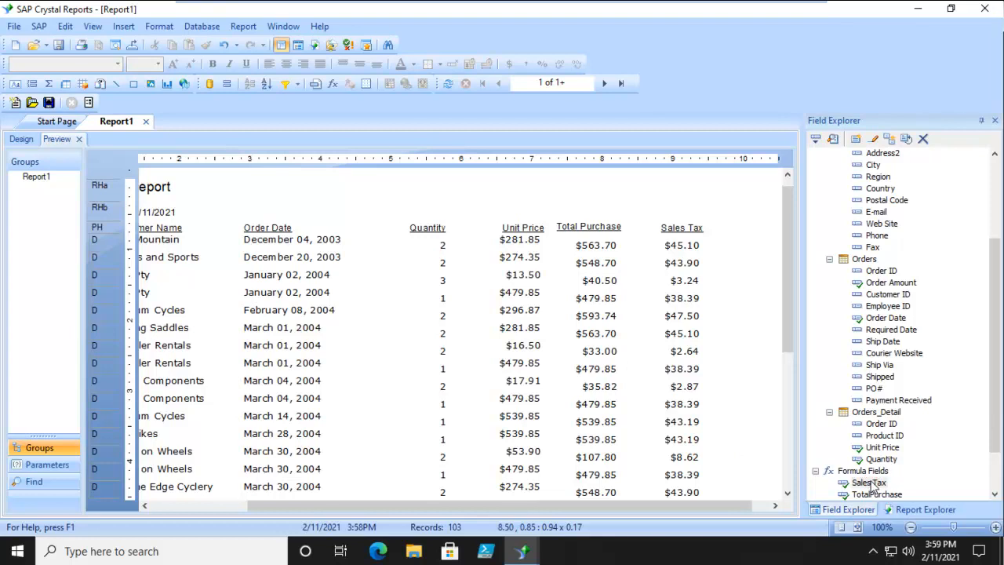